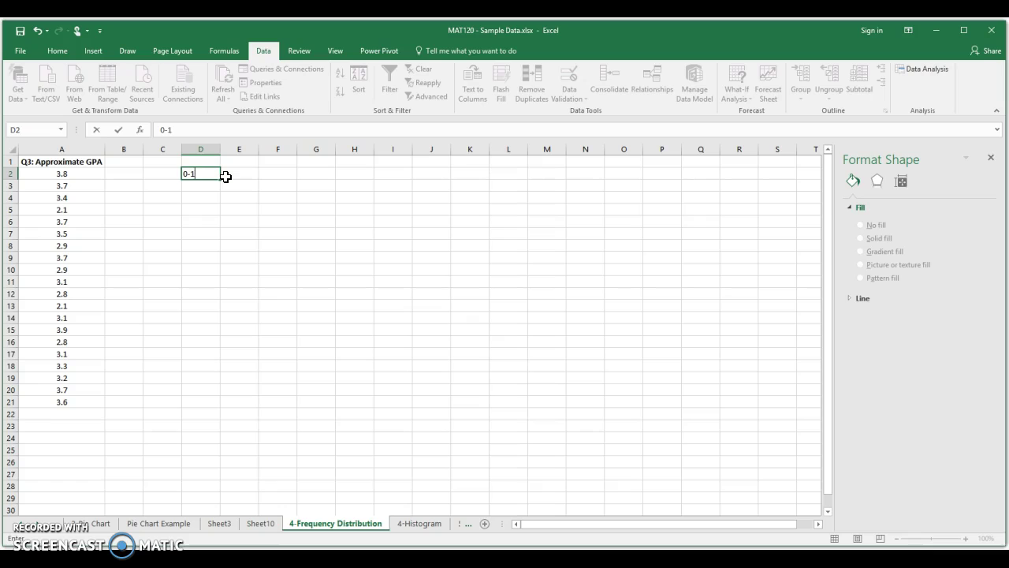
Enter the class ranges 1-2, 2-3 and 3-4 in column D below the 0-1 entry.
text(1-2)
key(Return)
text(2-3)
key(Return)
text(3-4)
key(Return)
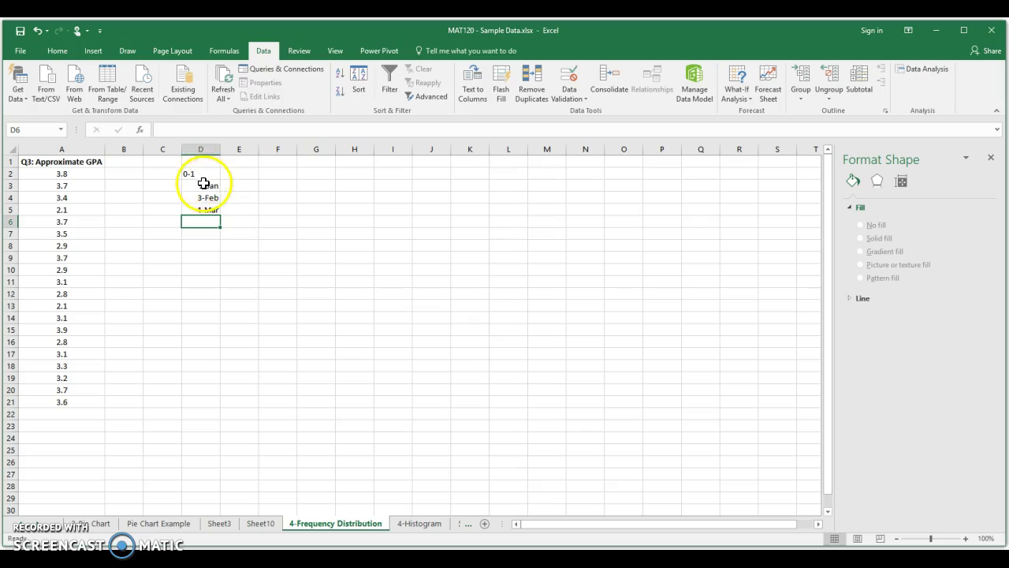
Clear the class entries from cells D2:D5.
drag(198, 170, 200, 211)
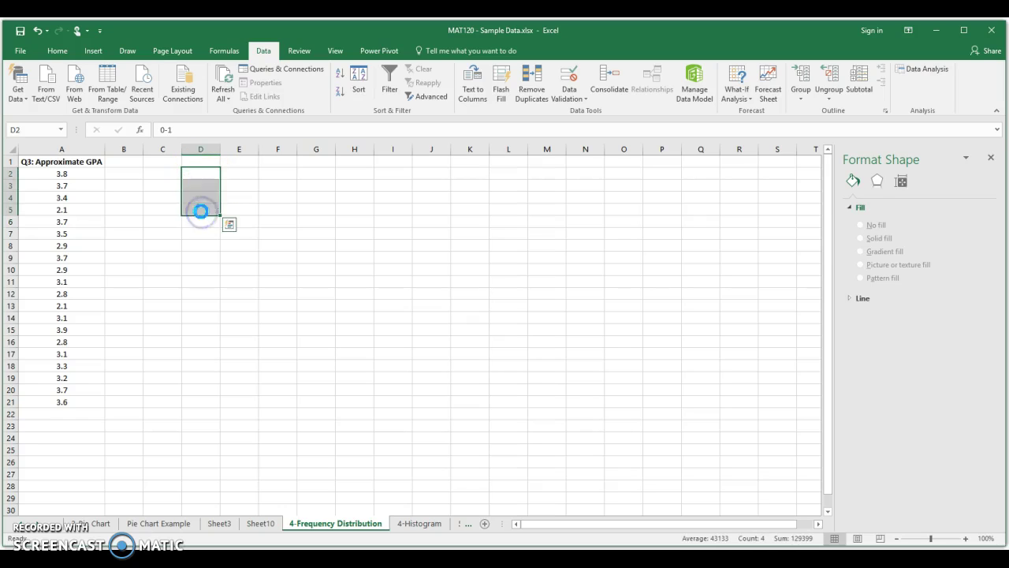
key(Delete)
key(Down)
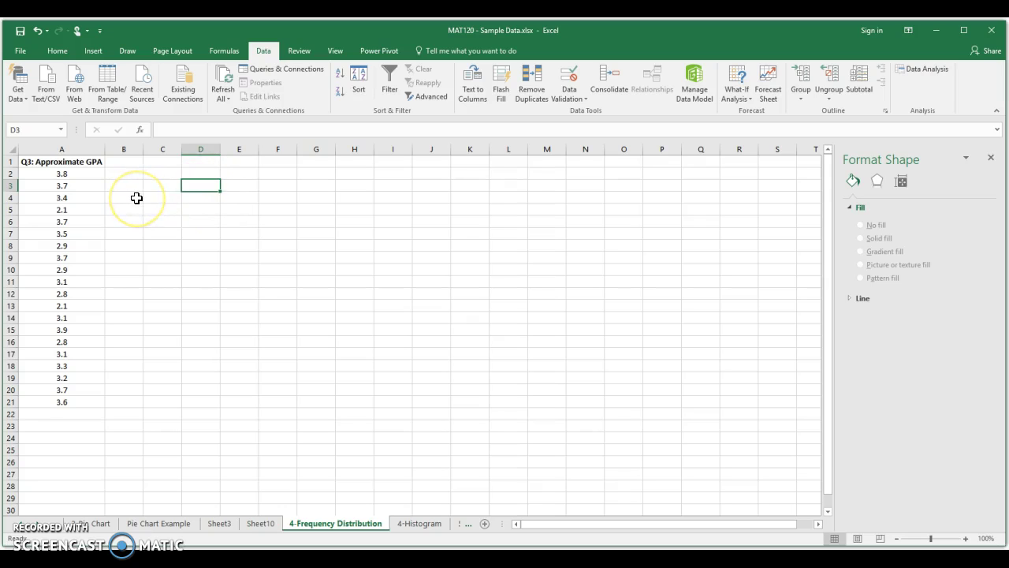
Enter the label Maximum in cell B2.
click(195, 174)
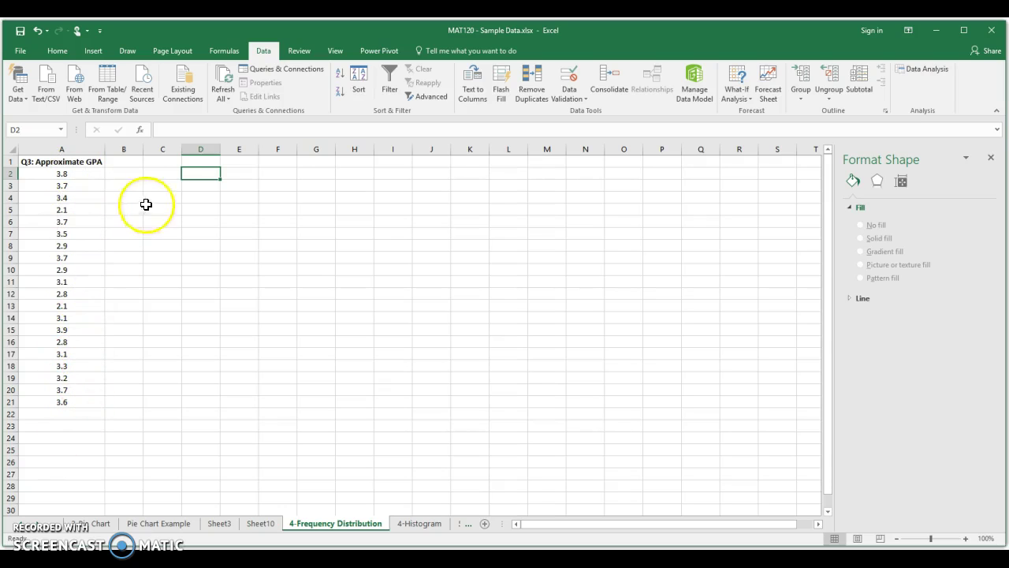
click(149, 173)
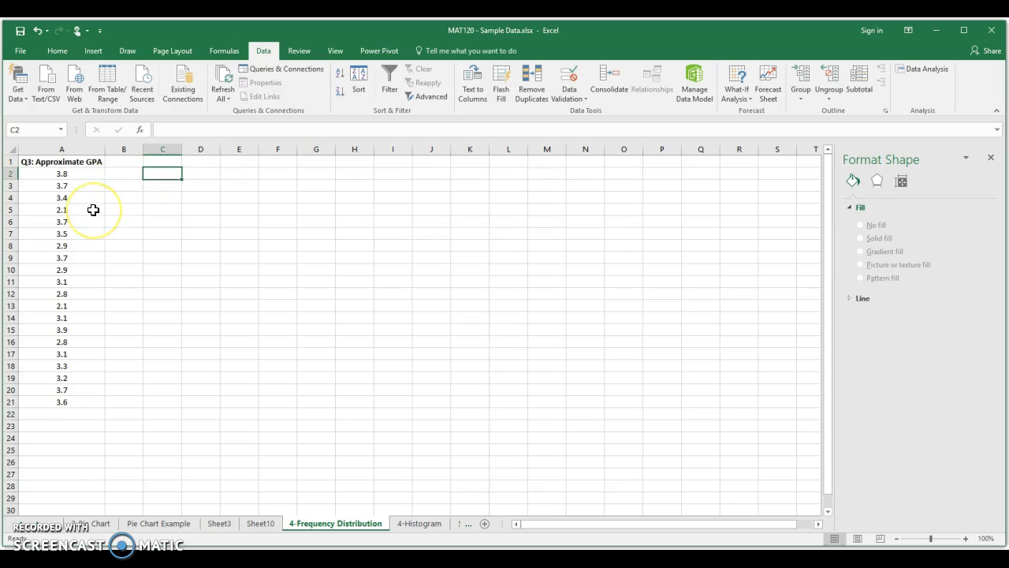
click(127, 171)
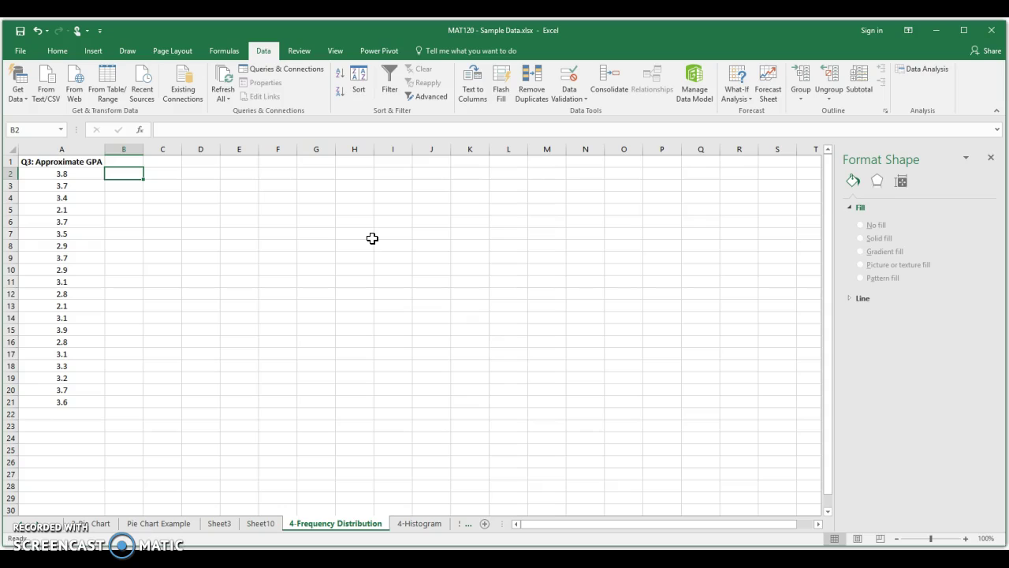
text(Ma)
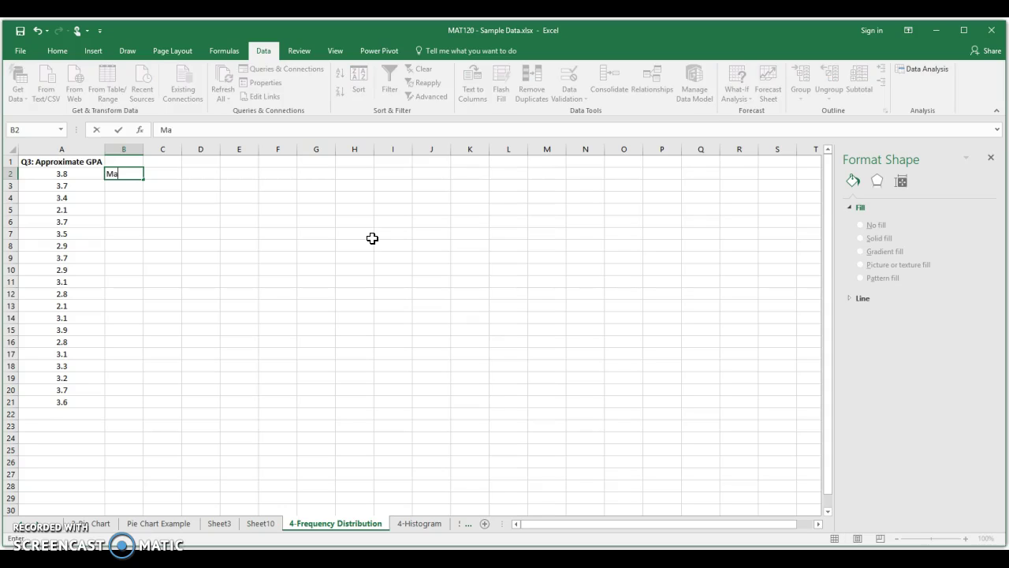
text(ximum)
key(Return)
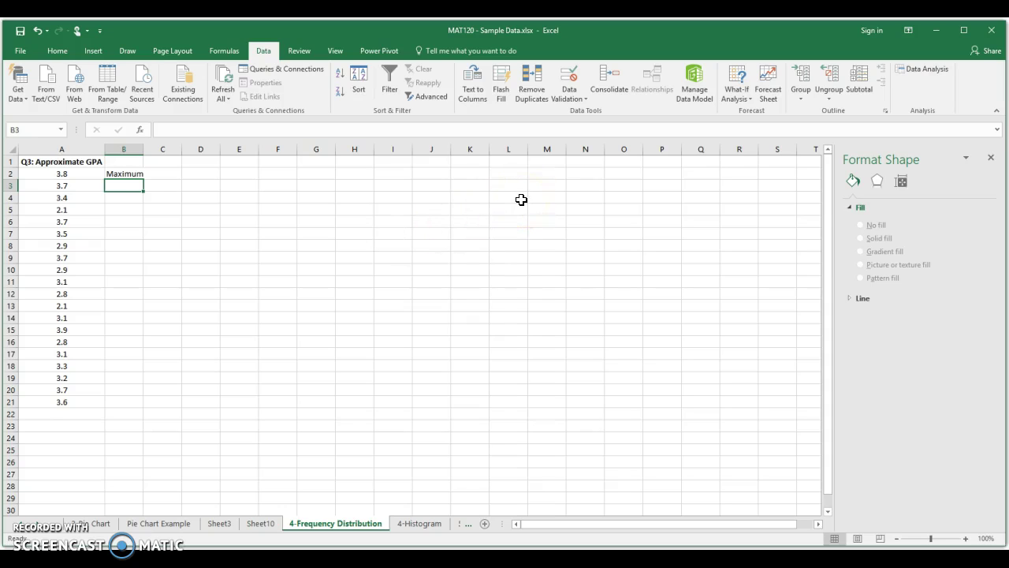
text(=)
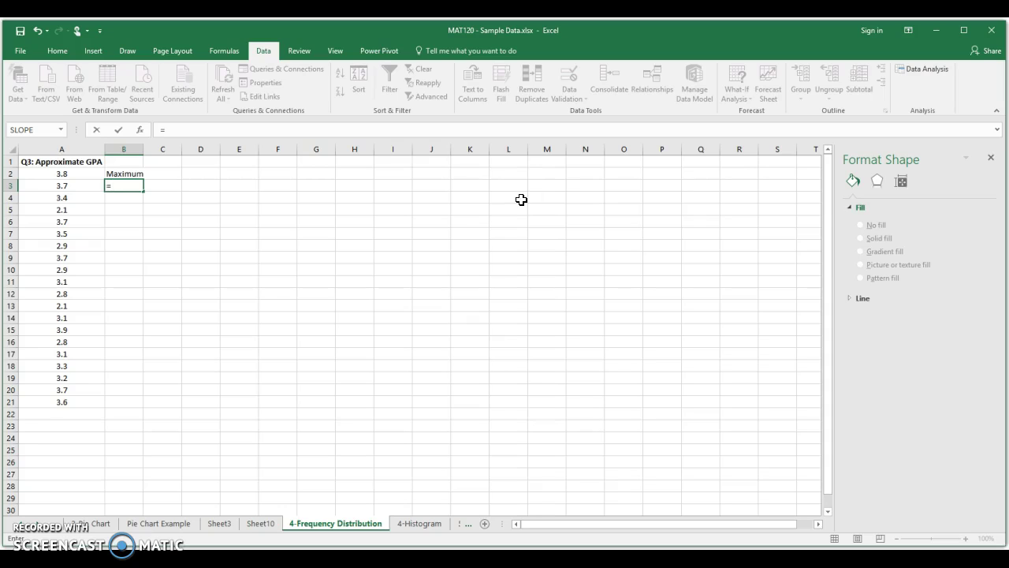
click(63, 128)
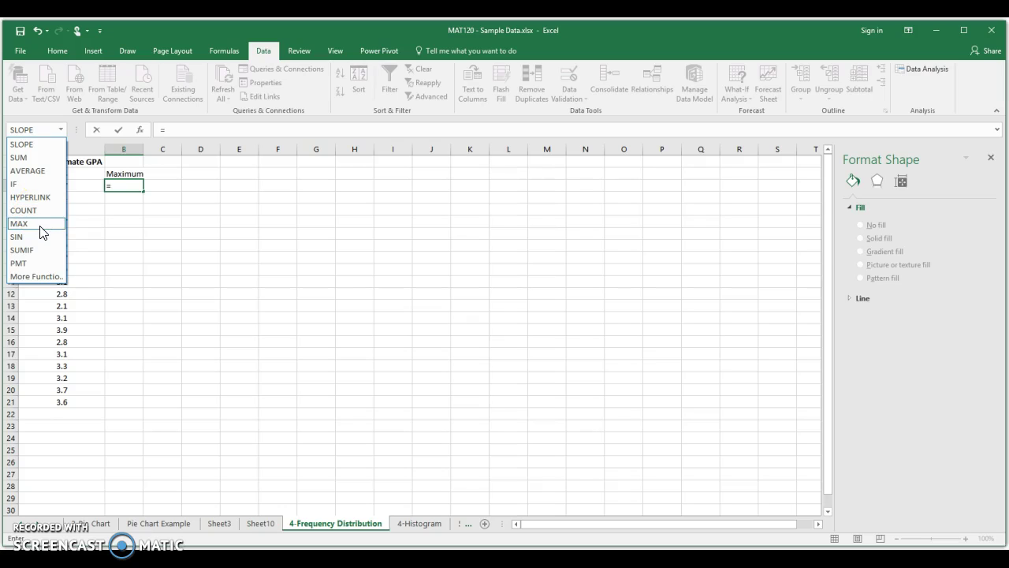
click(19, 223)
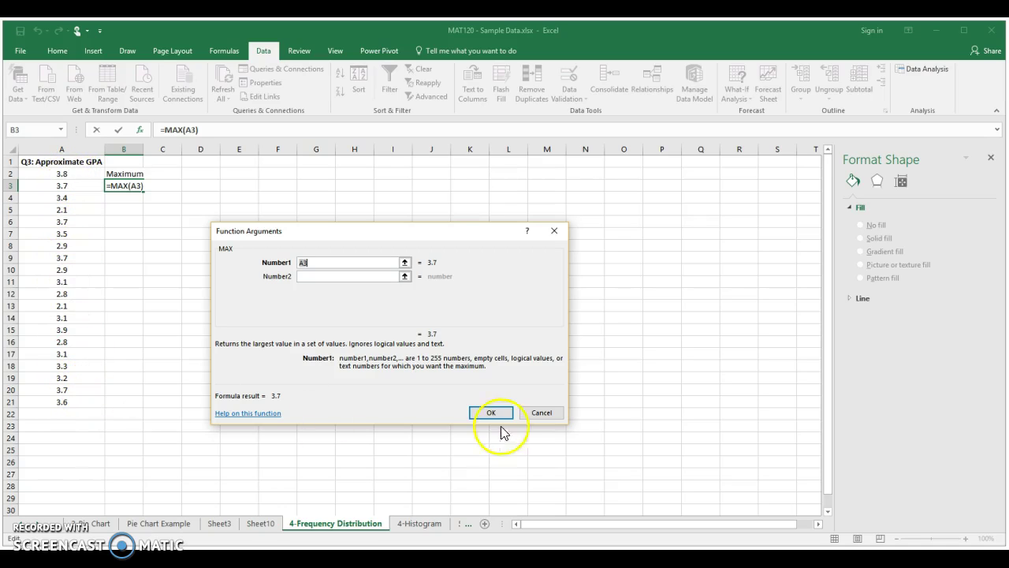
click(547, 410)
Calculate the highest GPA in cell B3 with the formula =max(A2:A21).
click(132, 189)
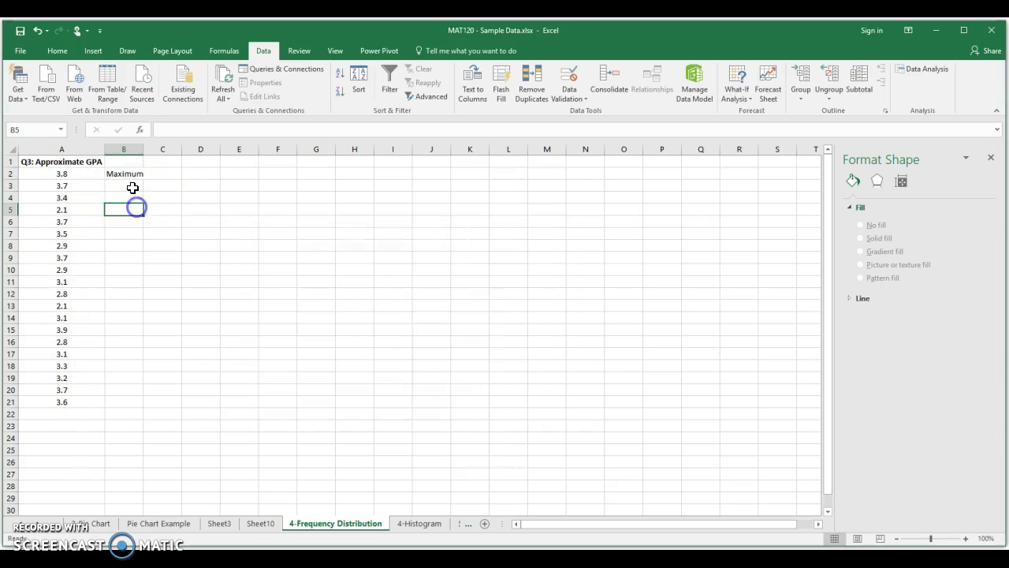
text(=)
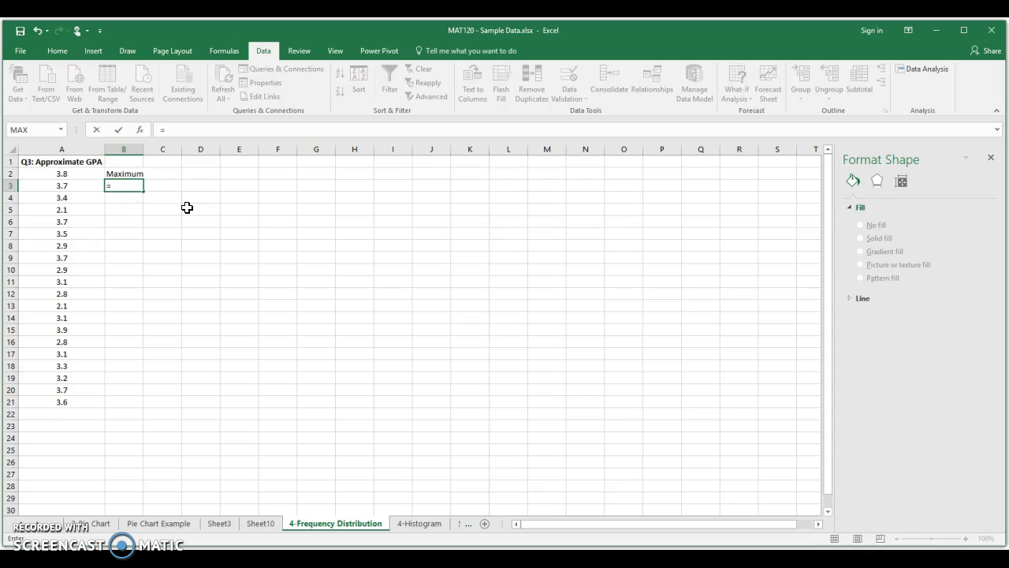
text(max()
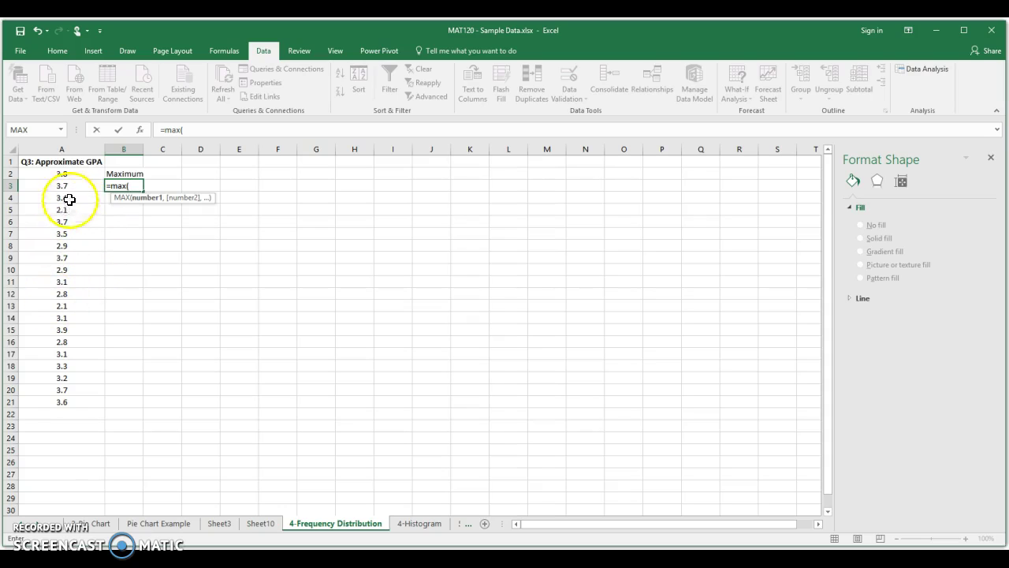
drag(80, 173, 59, 399)
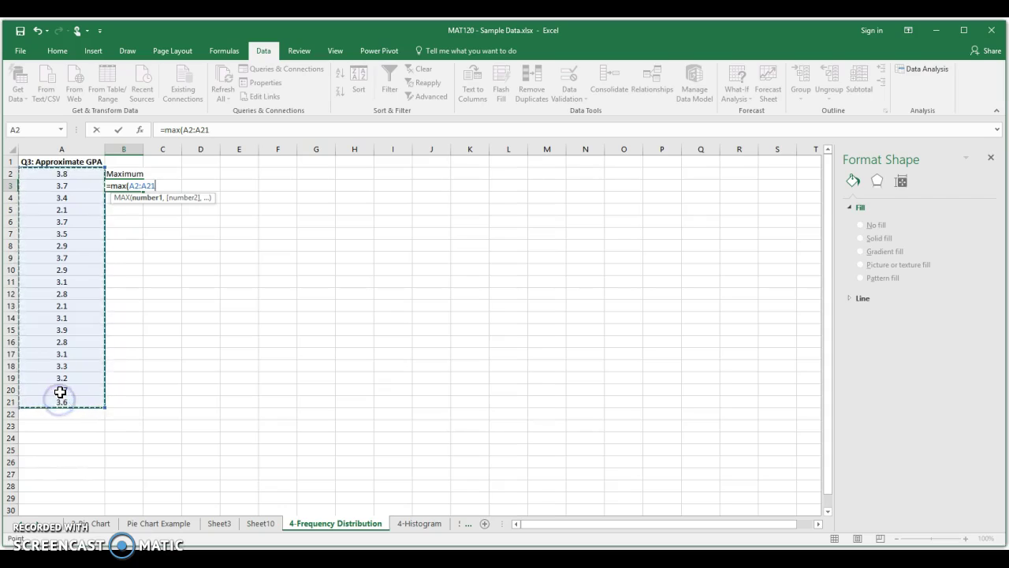
text())
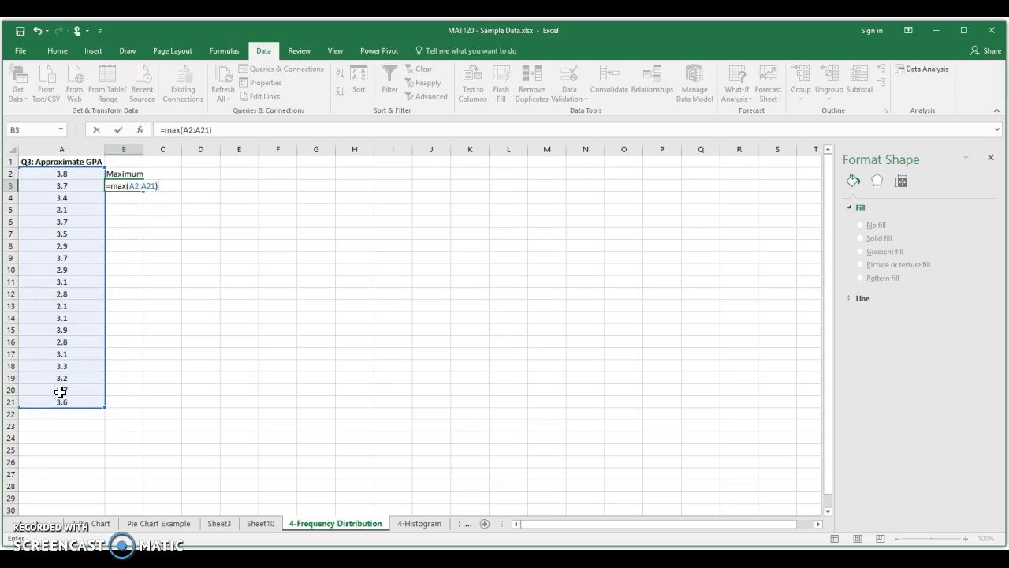
key(Return)
Make the Maximum label in B2 bold and enter a bold Minimum label in cell C2.
key(Up)
key(Up)
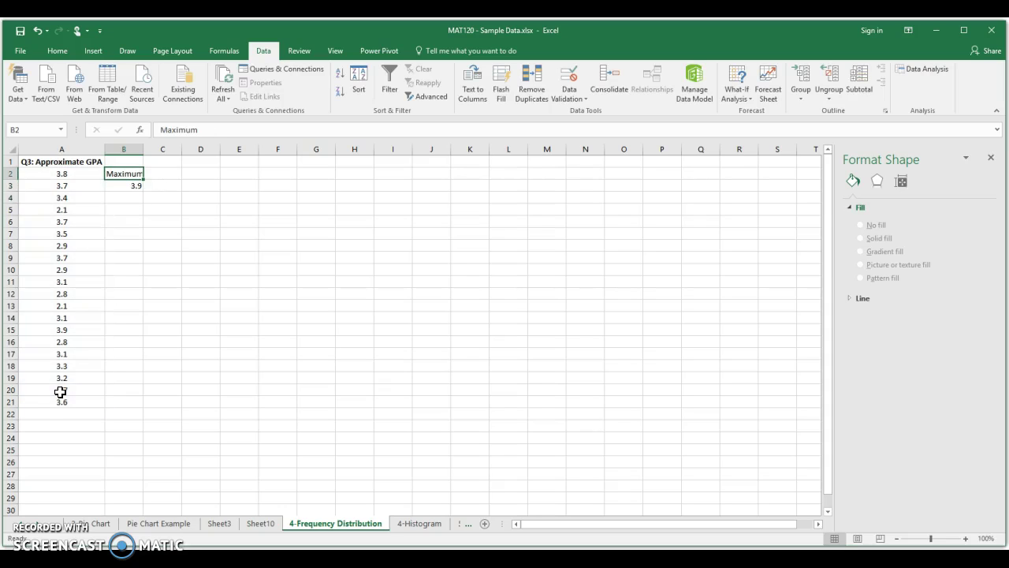
key(Right)
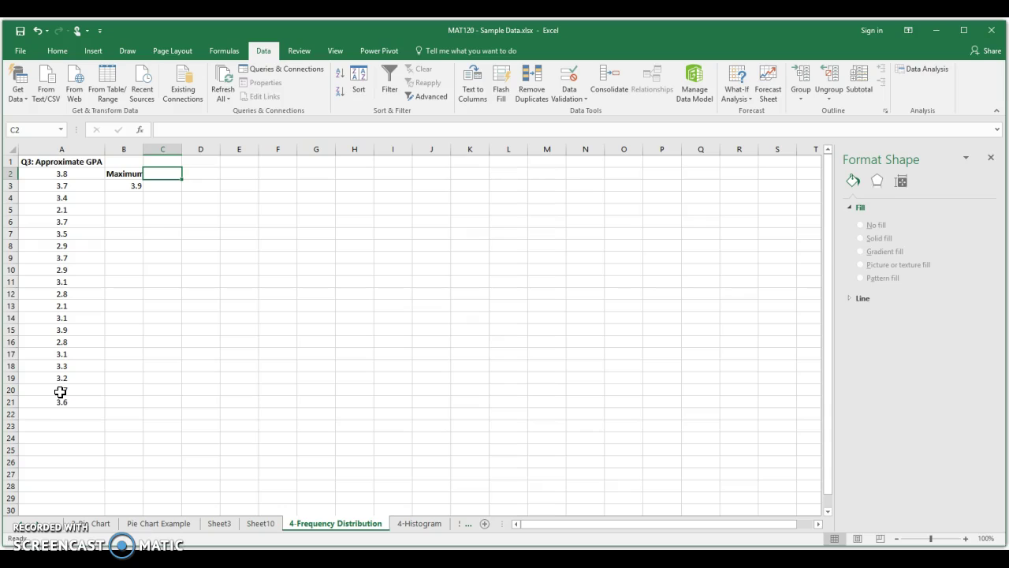
text(Minimum)
key(Return)
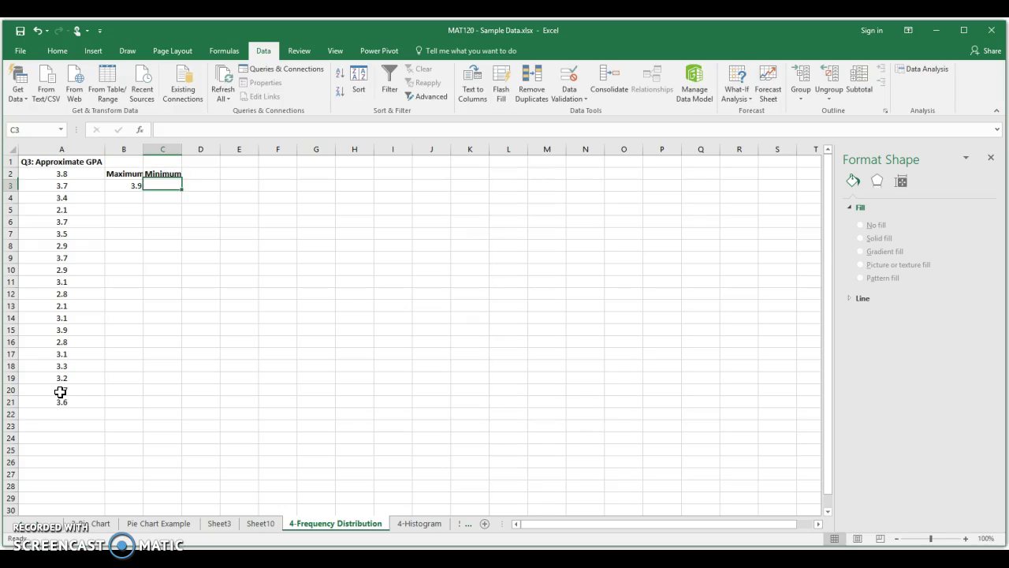
Calculate the lowest GPA in cell C3 with the formula =min(a2:a21).
text(=)
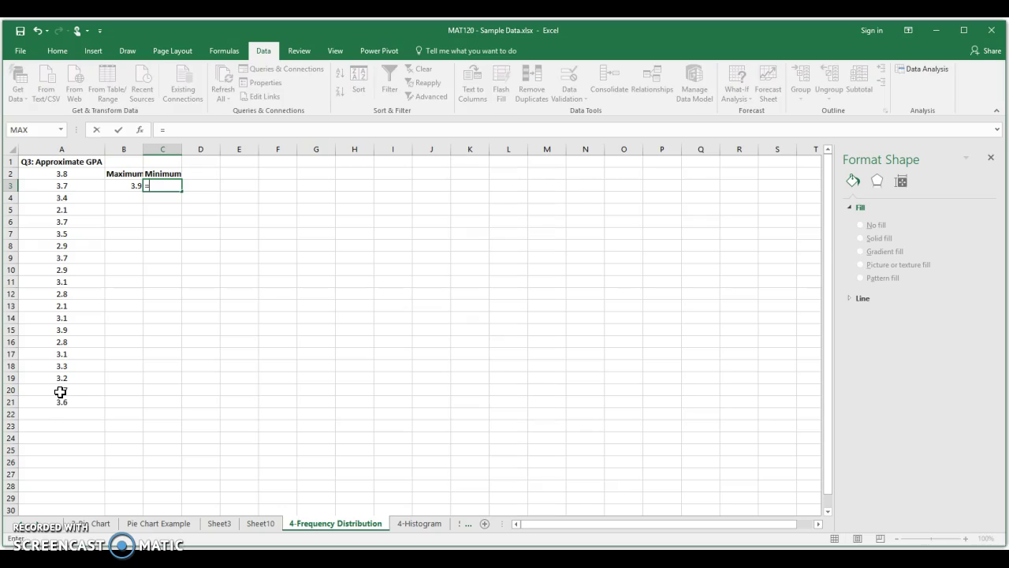
text(min)
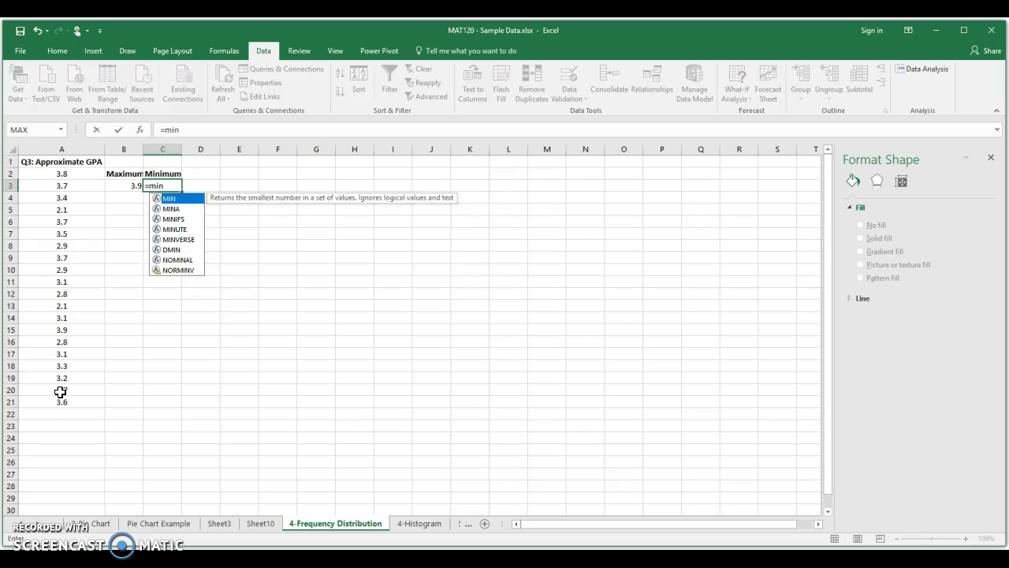
text(()
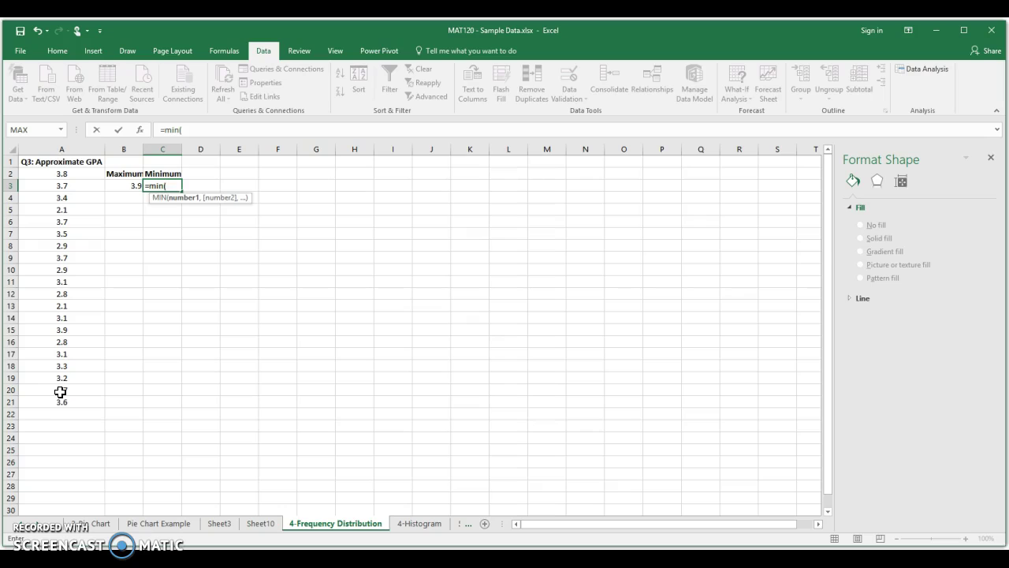
text(a2:a21)
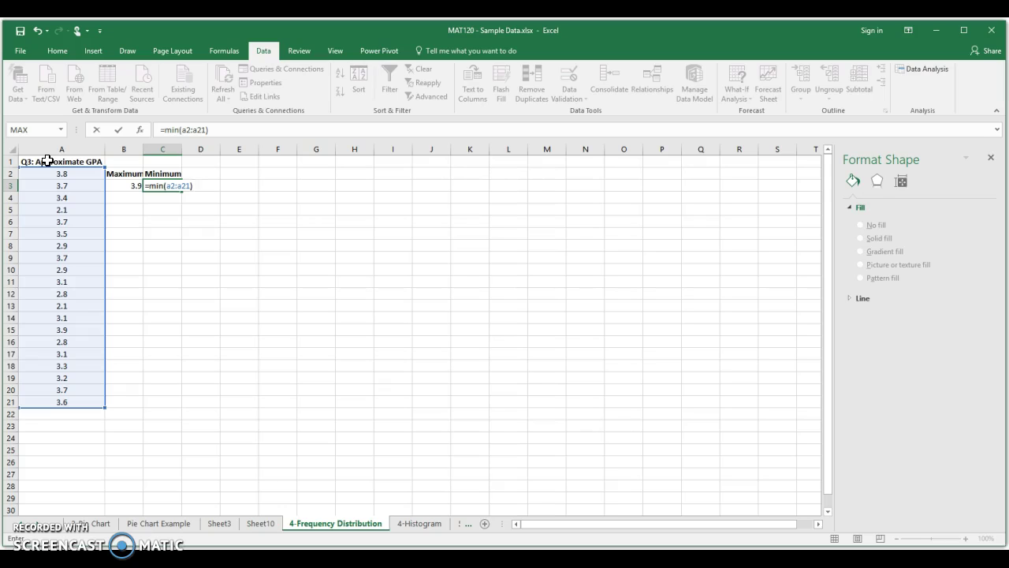
key(Return)
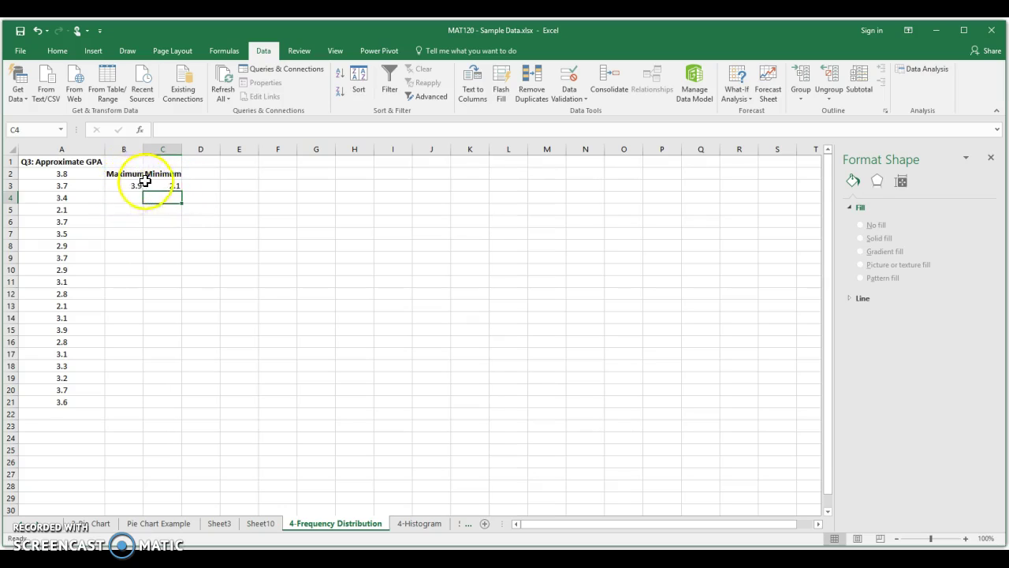
Fit the width of column B to its contents.
click(124, 149)
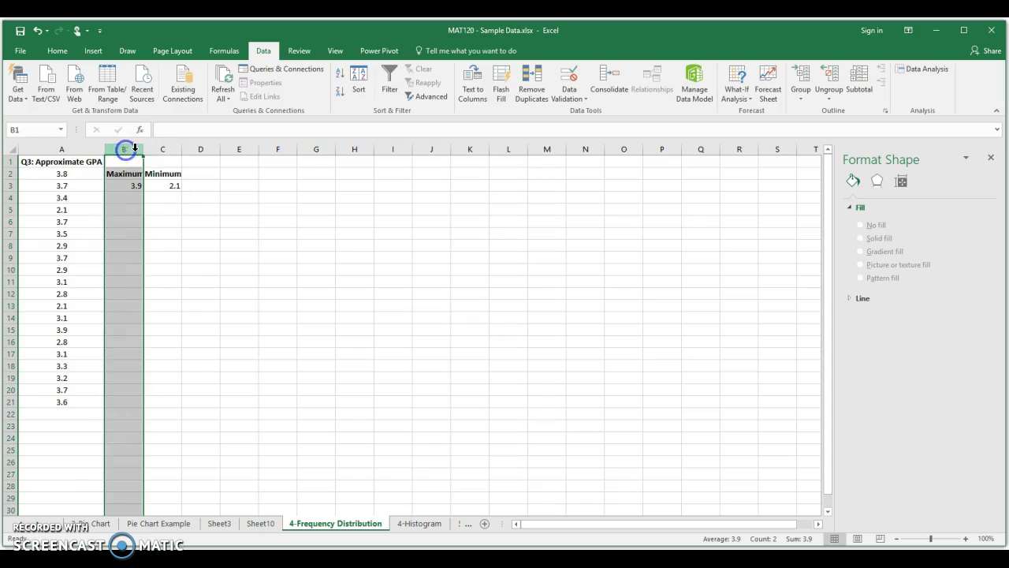
double_click(142, 149)
click(173, 220)
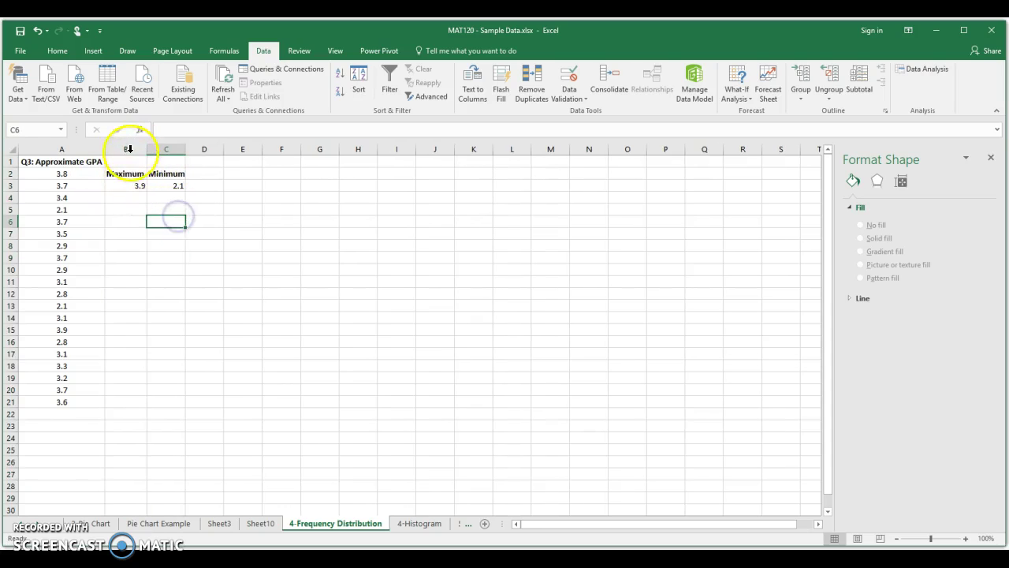
drag(174, 187, 144, 175)
click(180, 220)
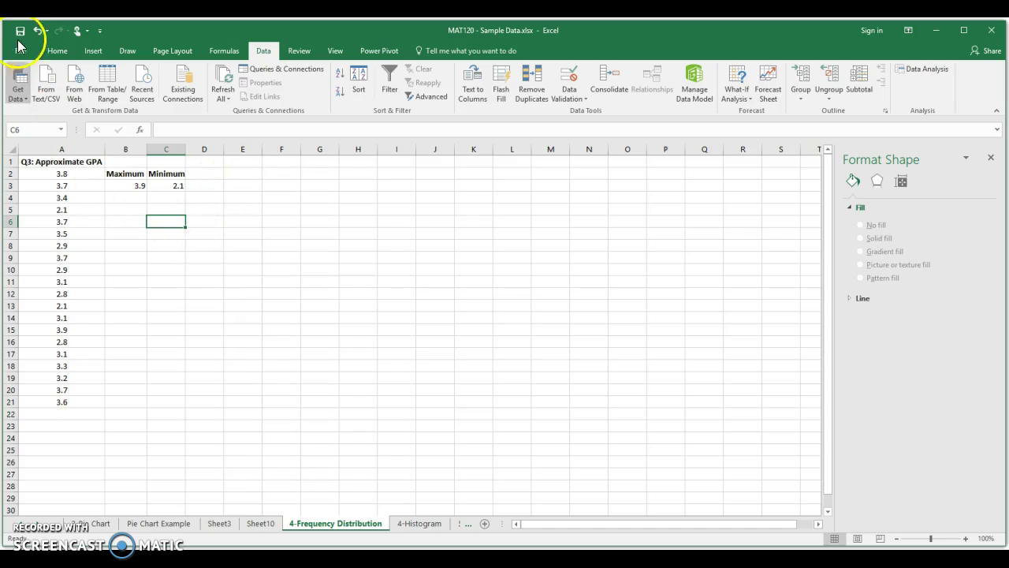
click(293, 289)
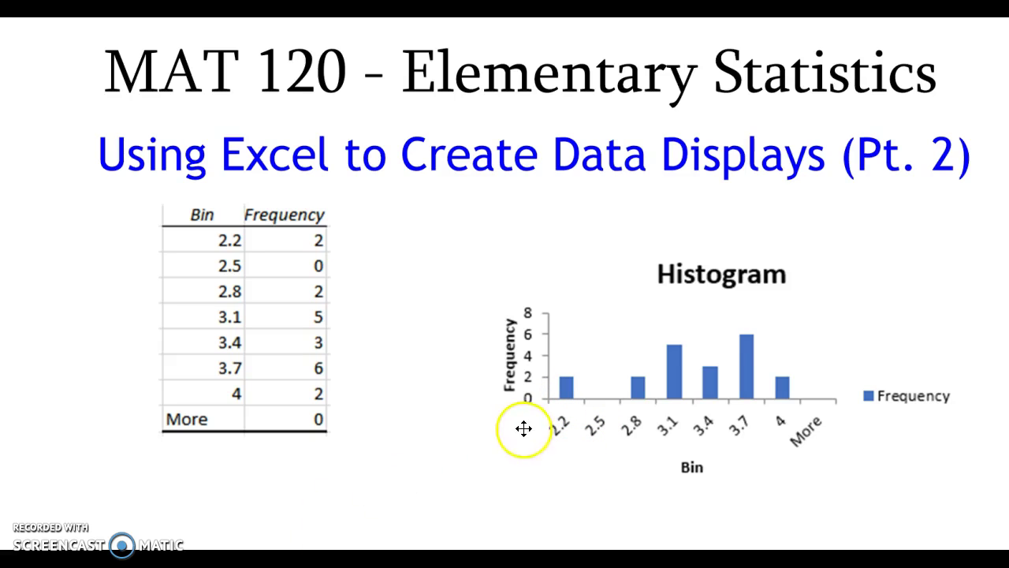
click(260, 505)
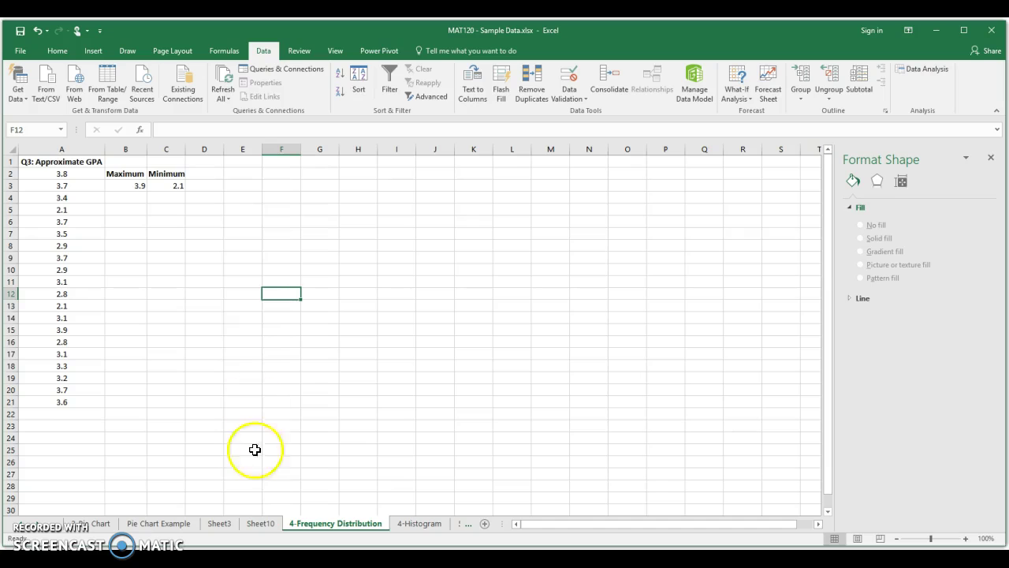
Enter the class range 2.0 - 2.2 in cell E3 and add a bold Class heading above it in E2.
click(251, 186)
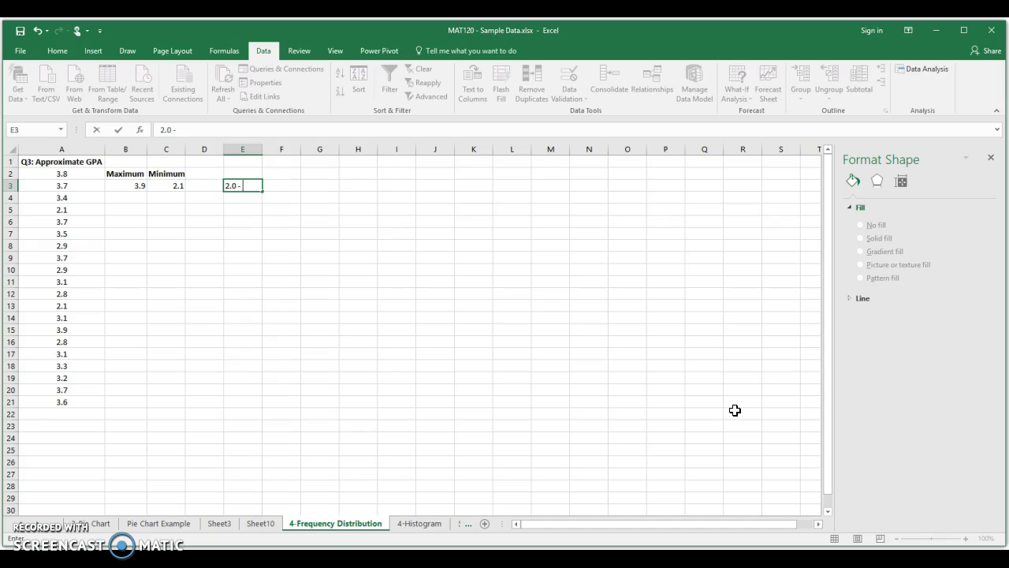
key(Return)
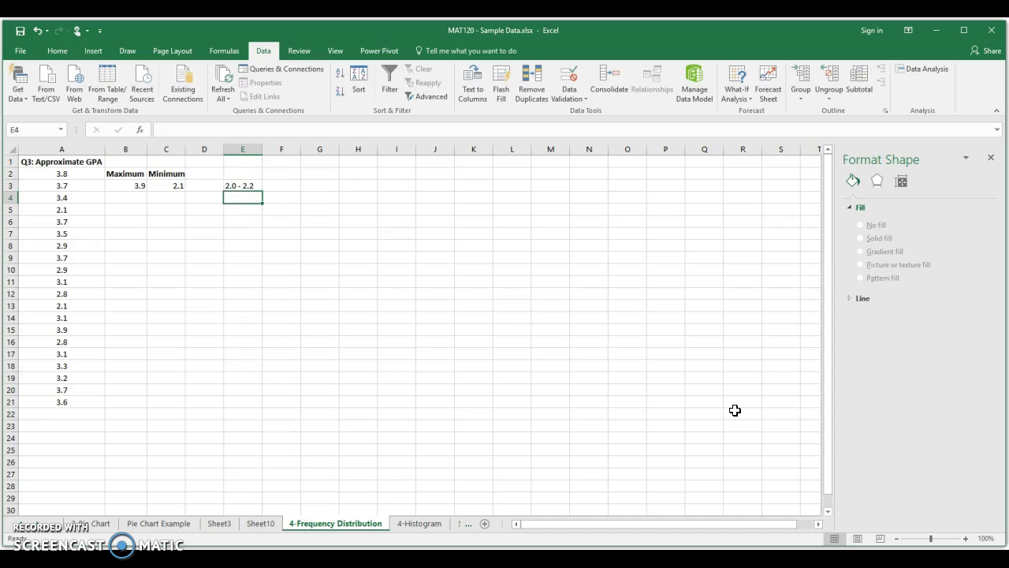
click(246, 174)
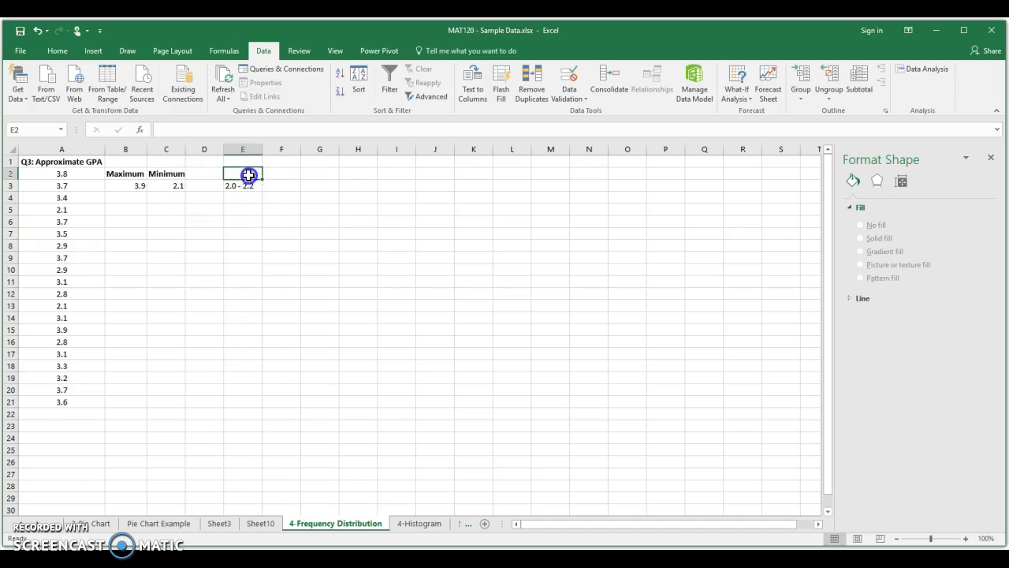
text(Class)
key(Return)
click(246, 173)
key(ctrl+b)
click(268, 208)
Enter the second class range 2.3 - 2.5 in cell E4.
click(241, 197)
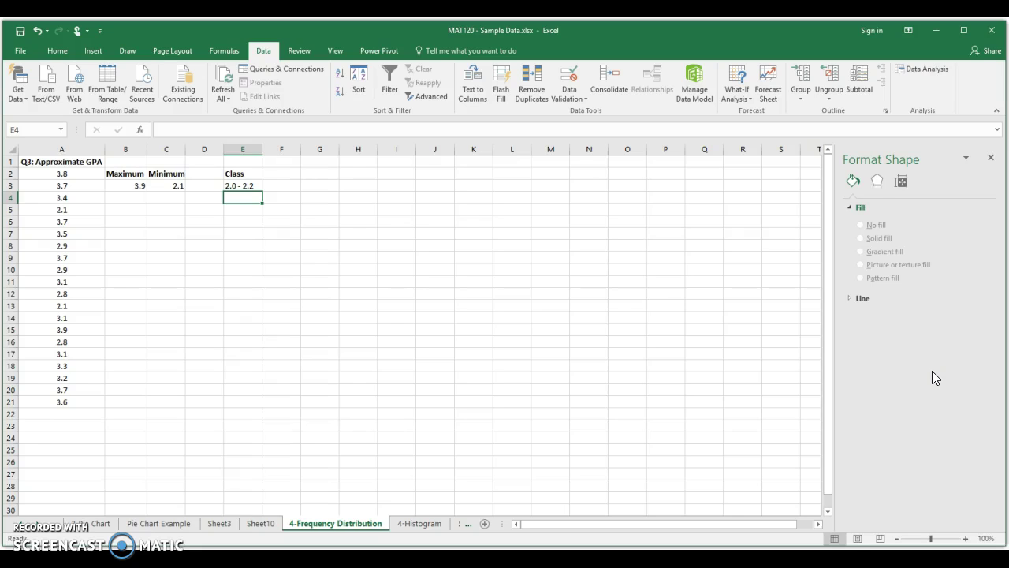
text(2.3 - 2.5)
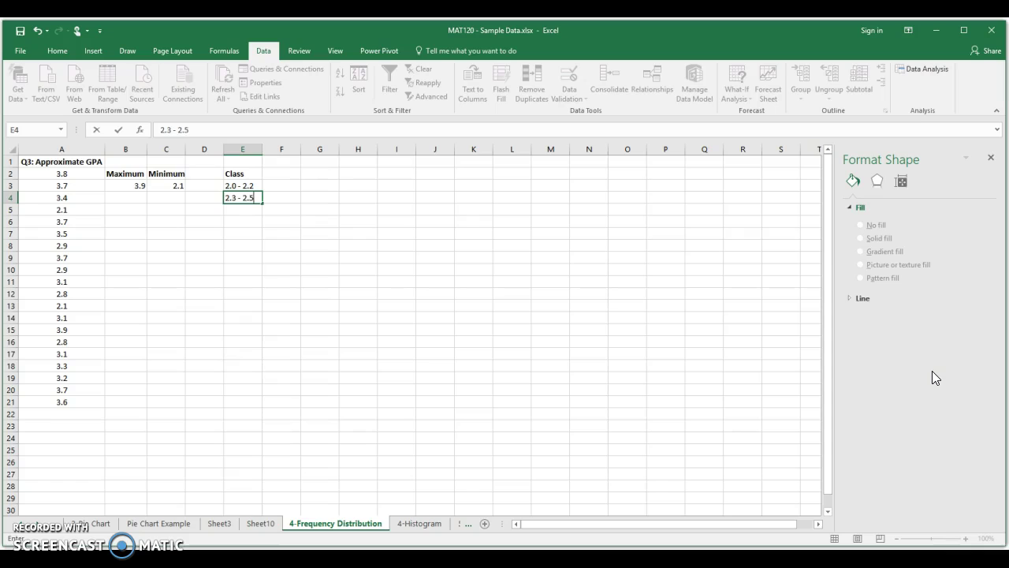
key(Return)
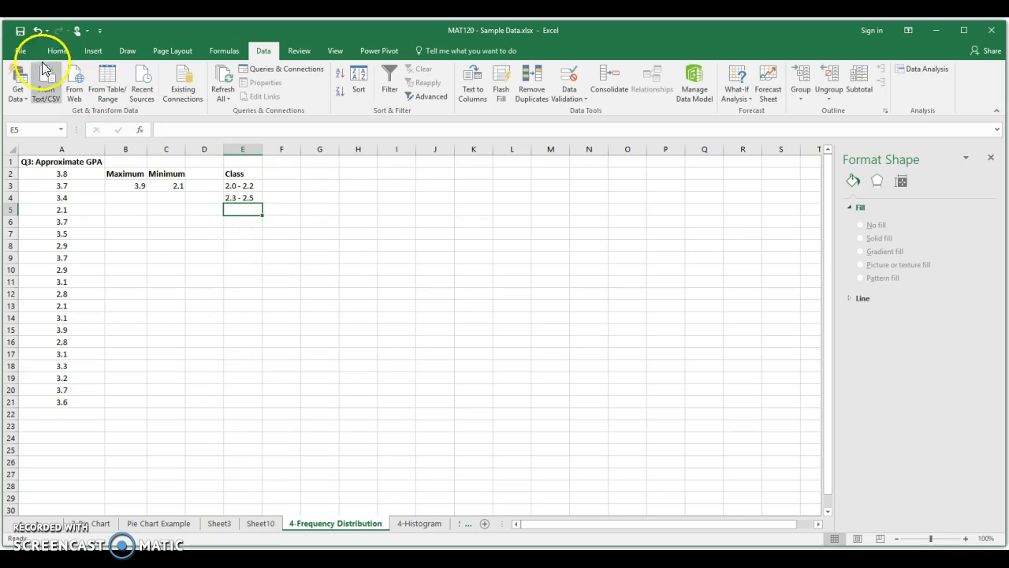
Enter the third class range 2.6 - 2.8 in cell E5.
drag(241, 185, 241, 197)
click(241, 209)
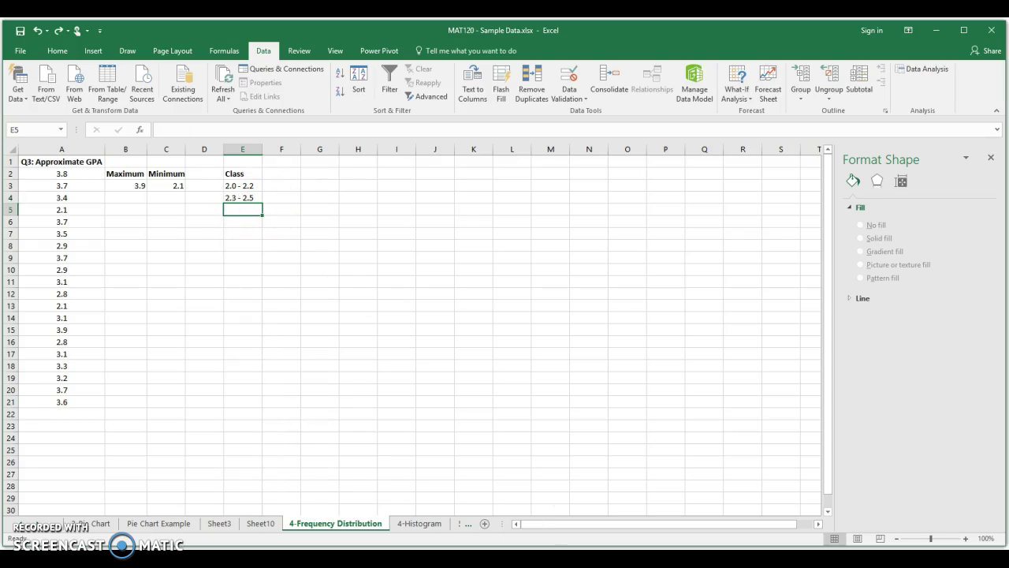
text(2.6 - 2.)
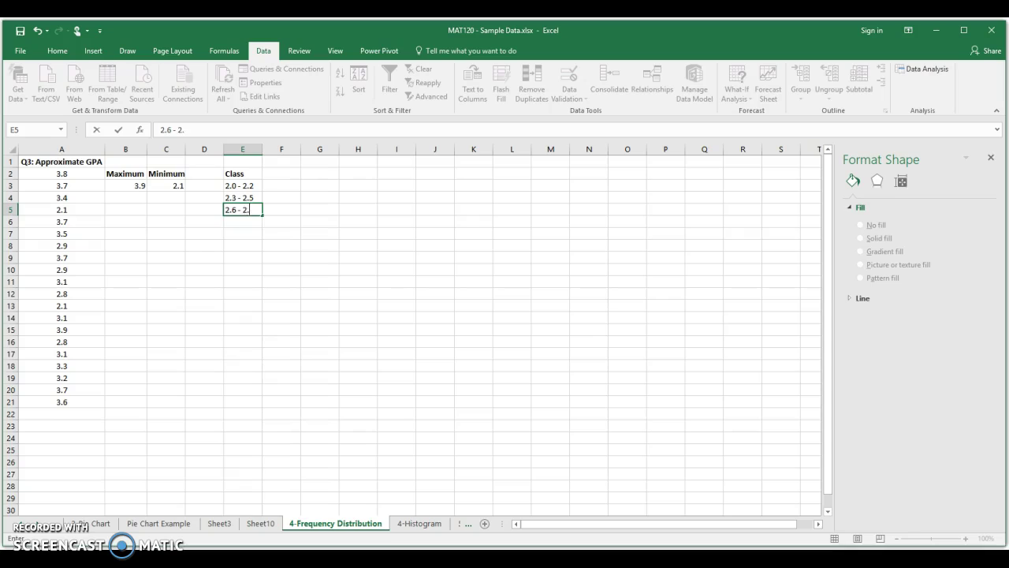
text(8)
key(Return)
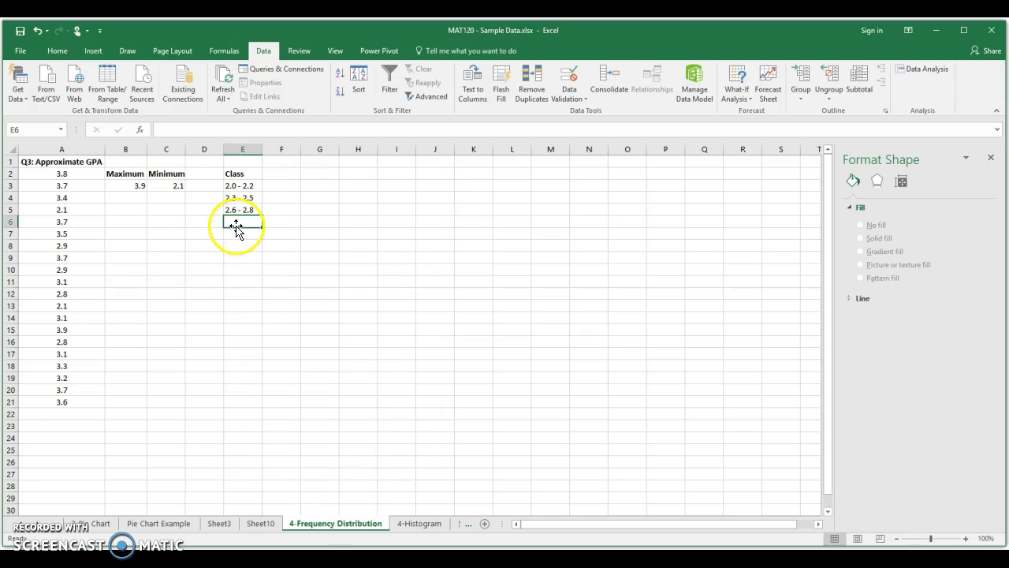
text(2.8)
key(Return)
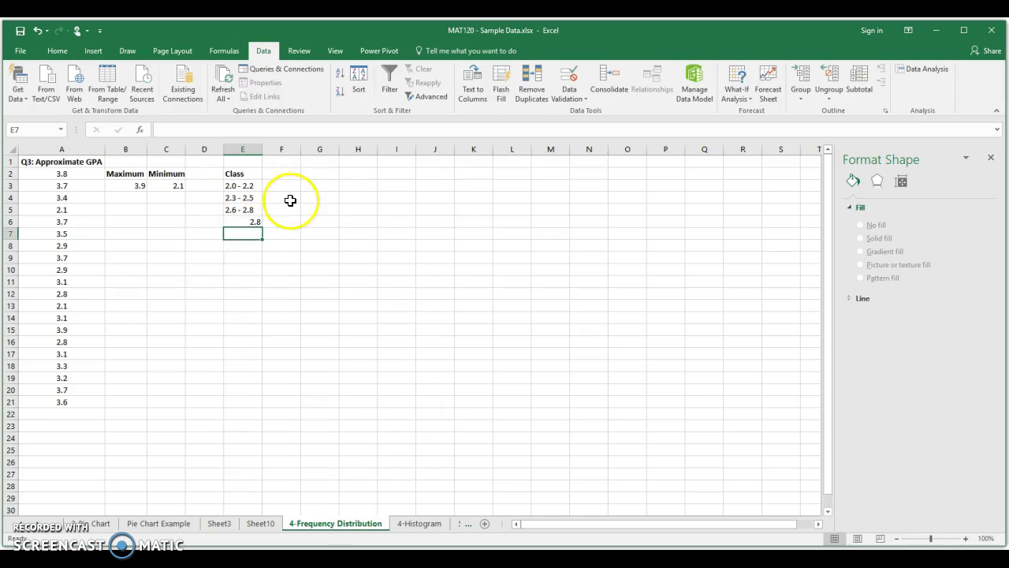
click(79, 342)
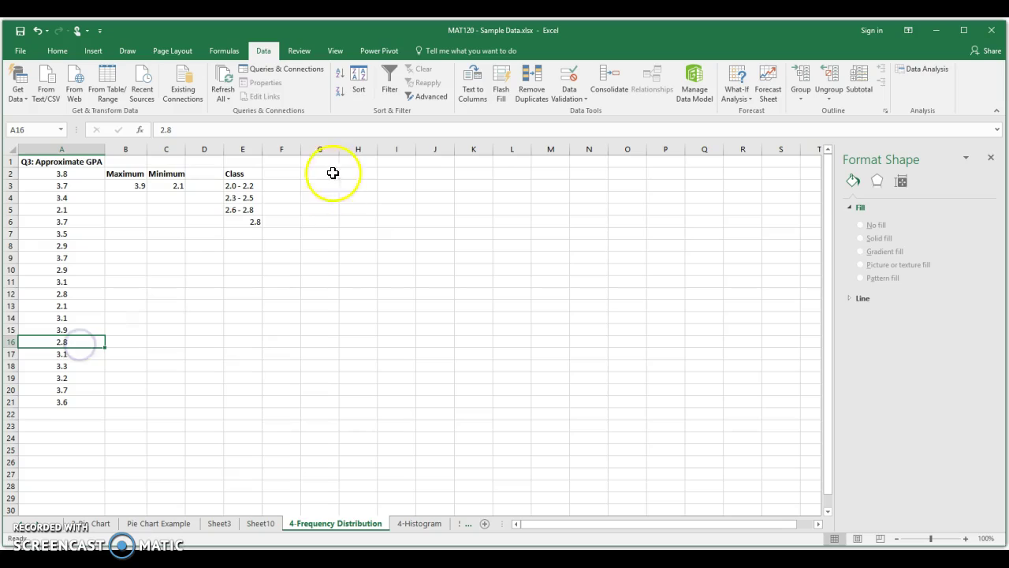
click(286, 207)
click(285, 220)
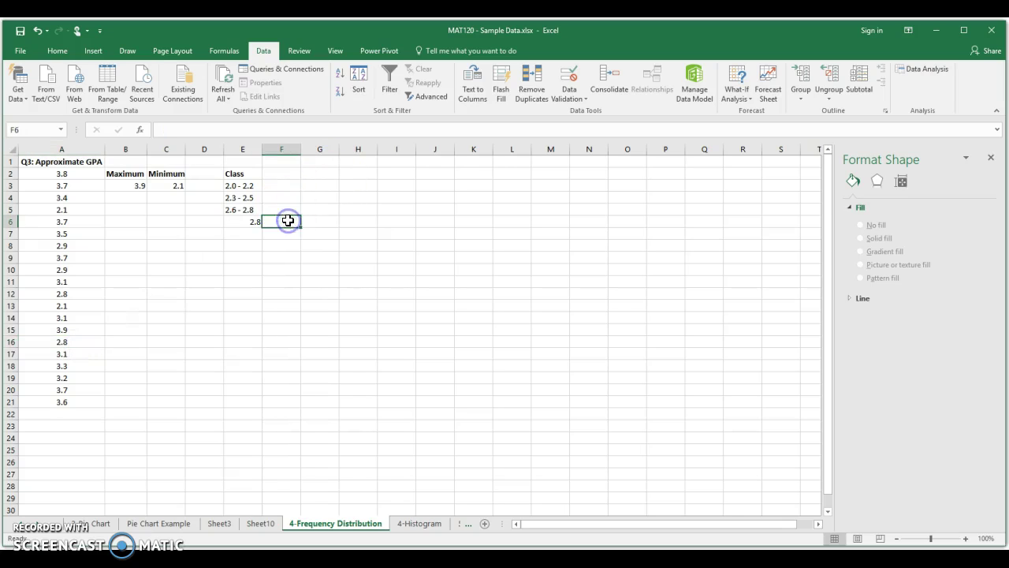
Enter the fourth class range 2.9 - 3.1 in cell E6.
click(256, 222)
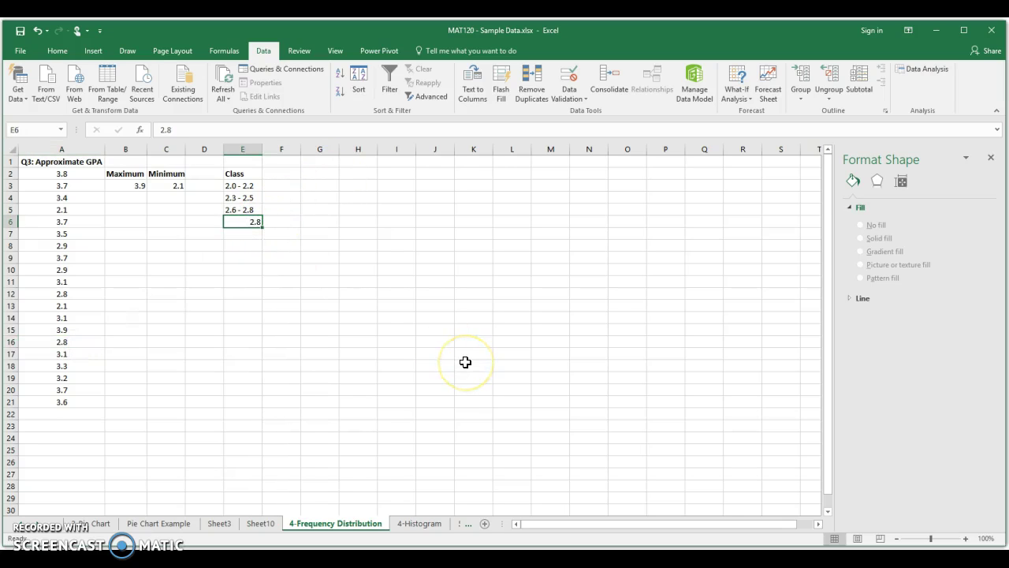
text(2.9 - 3.1)
key(Return)
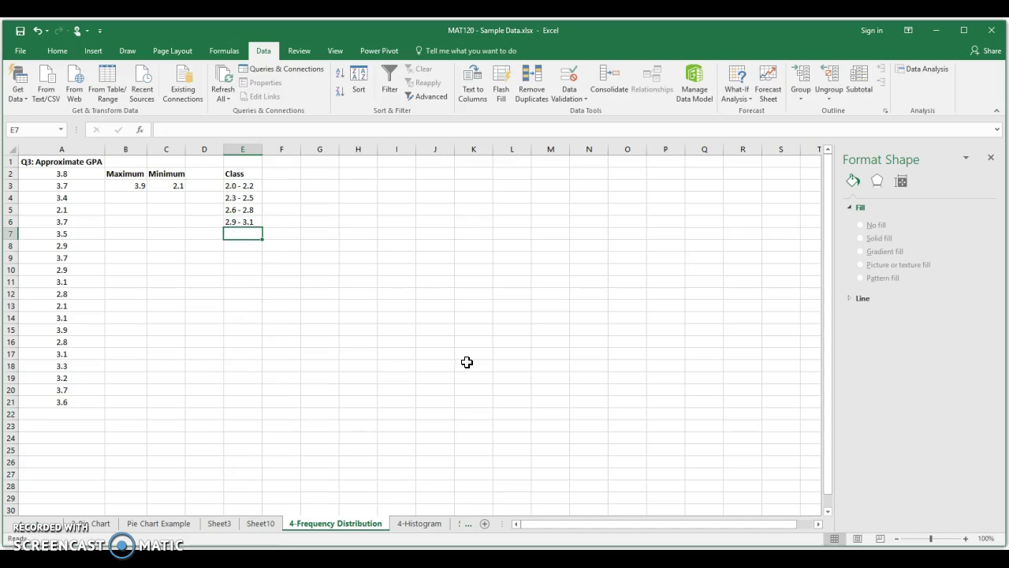
Enter the fifth class range 3.2 - 3.4 in cell E7.
text(3.2-)
key(BackSpace)
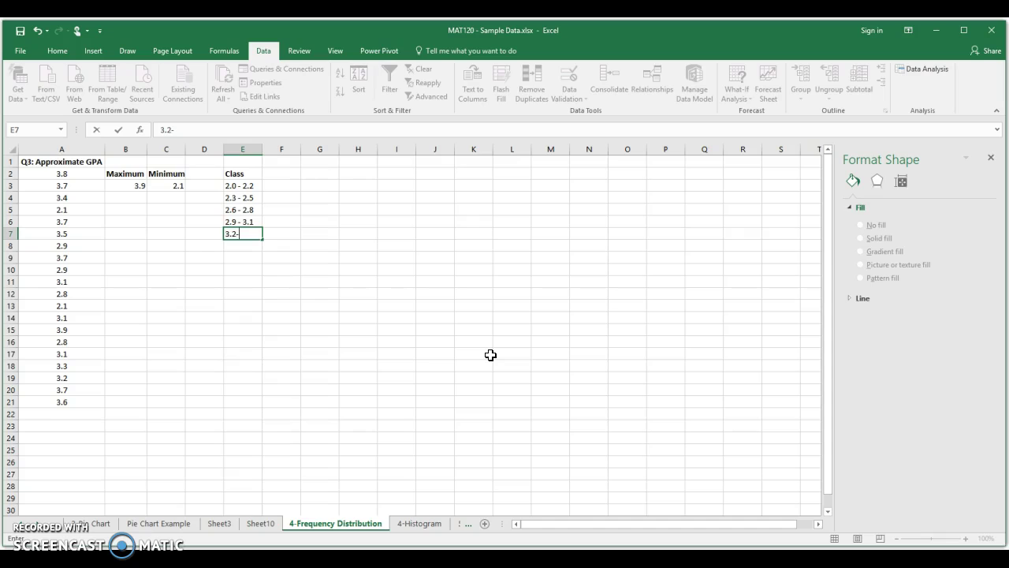
text(3.5)
key(BackSpace)
text(4)
key(Return)
Enter the last two class ranges, 3.5 - 3.7 in cell E8 and 3.8 - 4.0 in E9.
text(3.)
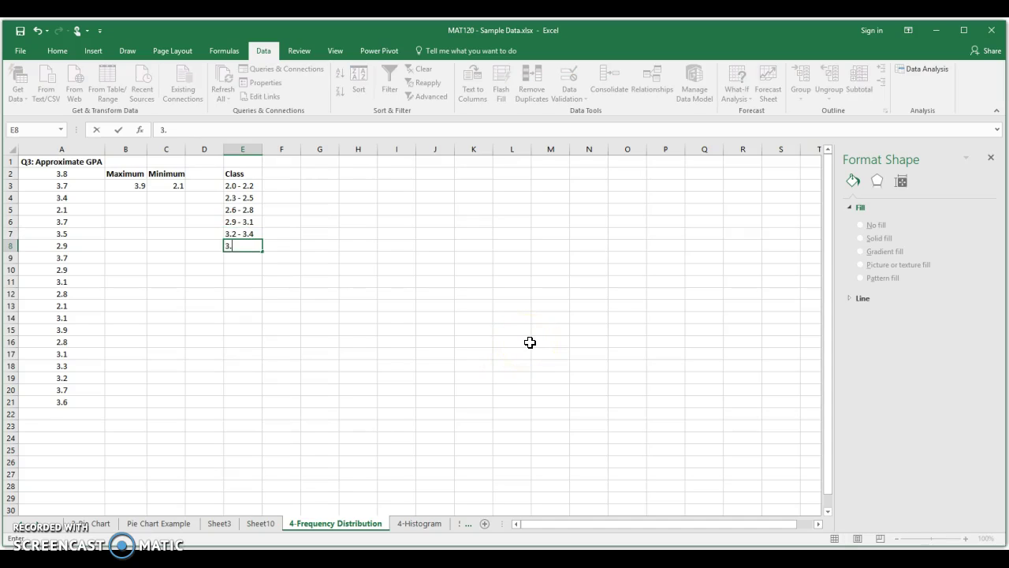
text(5 - 3.7)
key(Return)
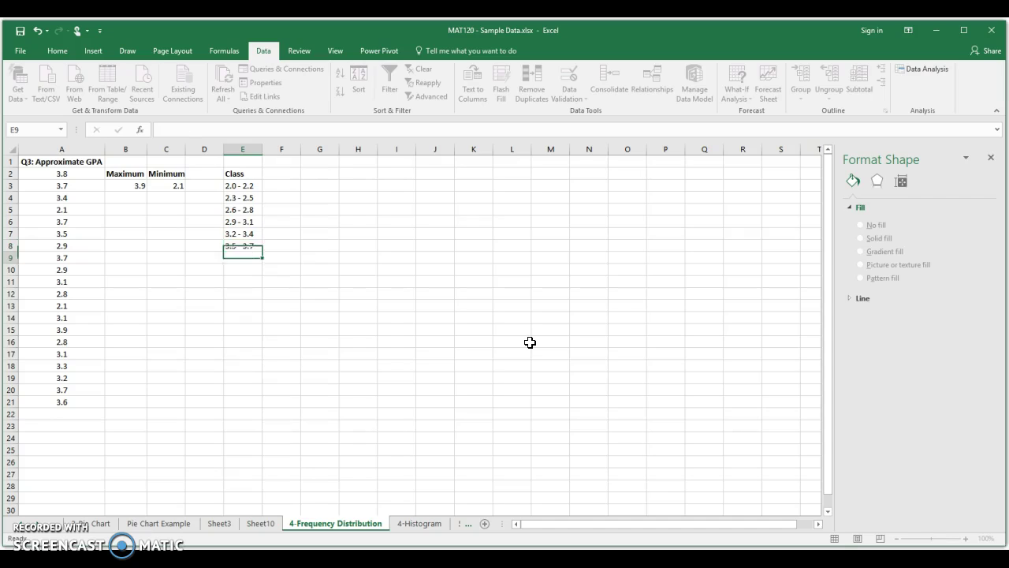
text(3.8 -)
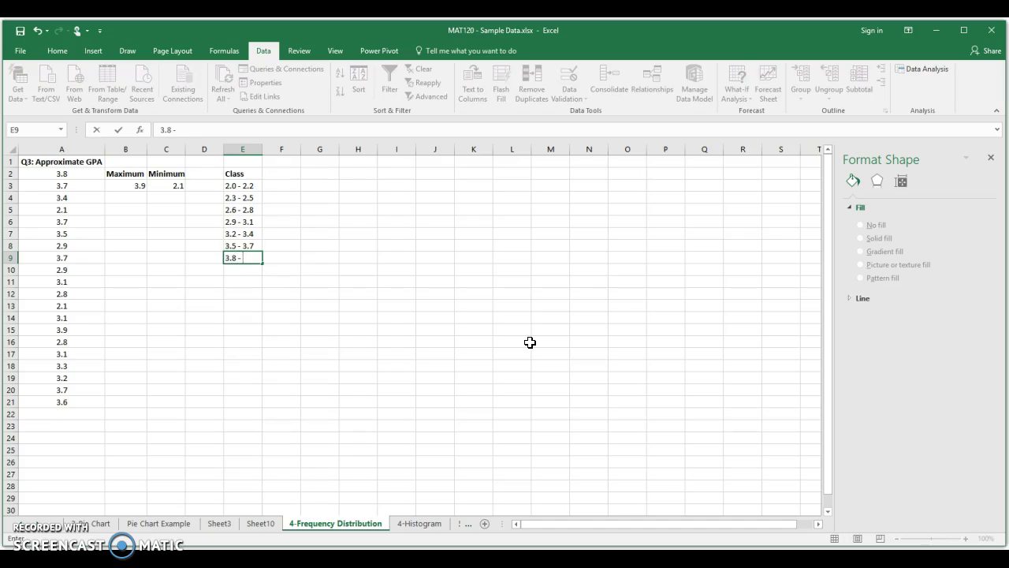
text( 4.0)
key(Return)
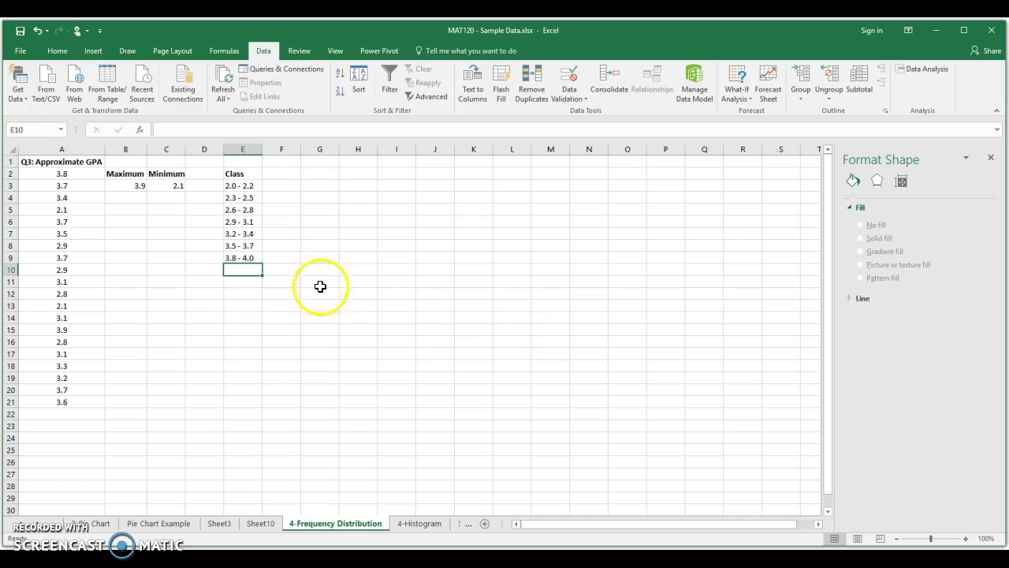
Review the maximum GPA in B3 against the class ranges from E3 down to E9.
click(139, 186)
click(247, 186)
key(Down)
key(Down)
key(Down)
key(Down)
key(Down)
key(Down)
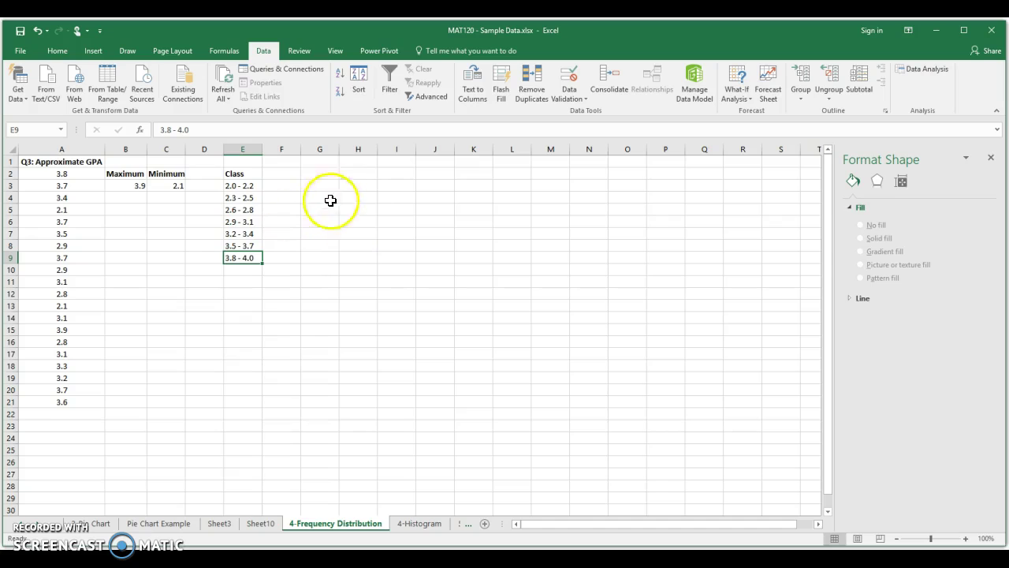
Add the heading Bin in cell F2, beside the Class heading.
click(239, 173)
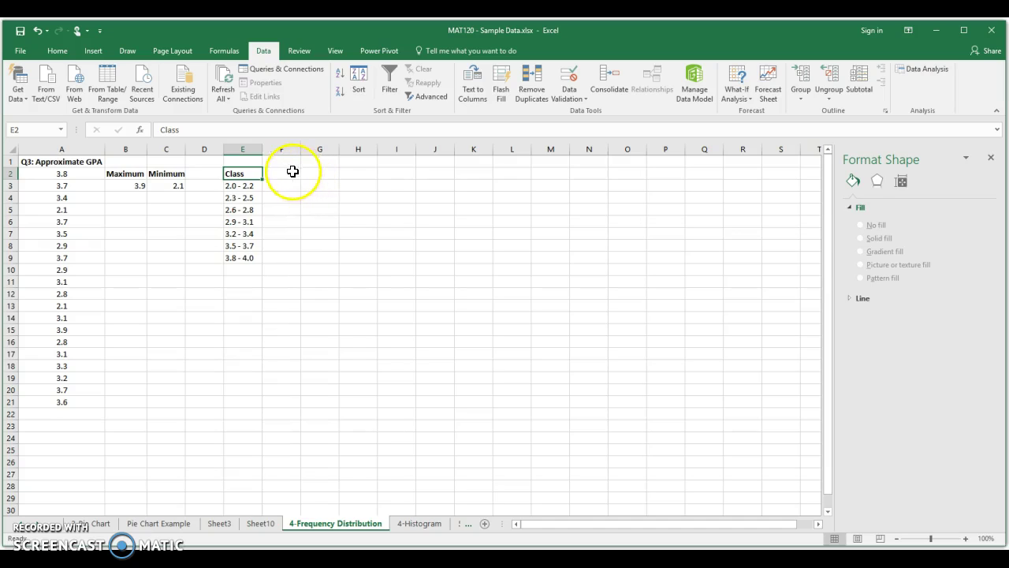
click(284, 173)
text(Bin)
key(Return)
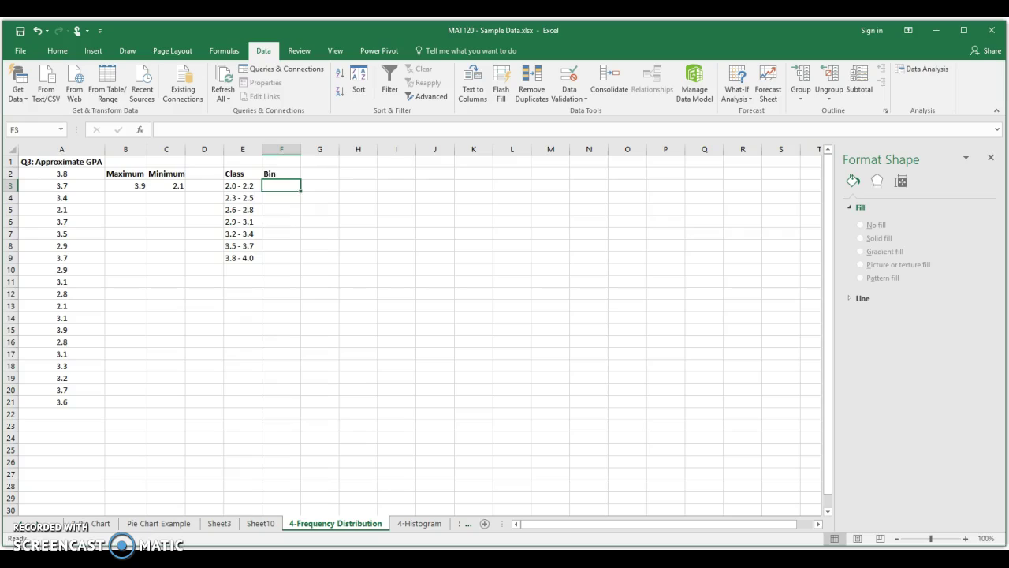
key(Up)
key(Left)
key(Right)
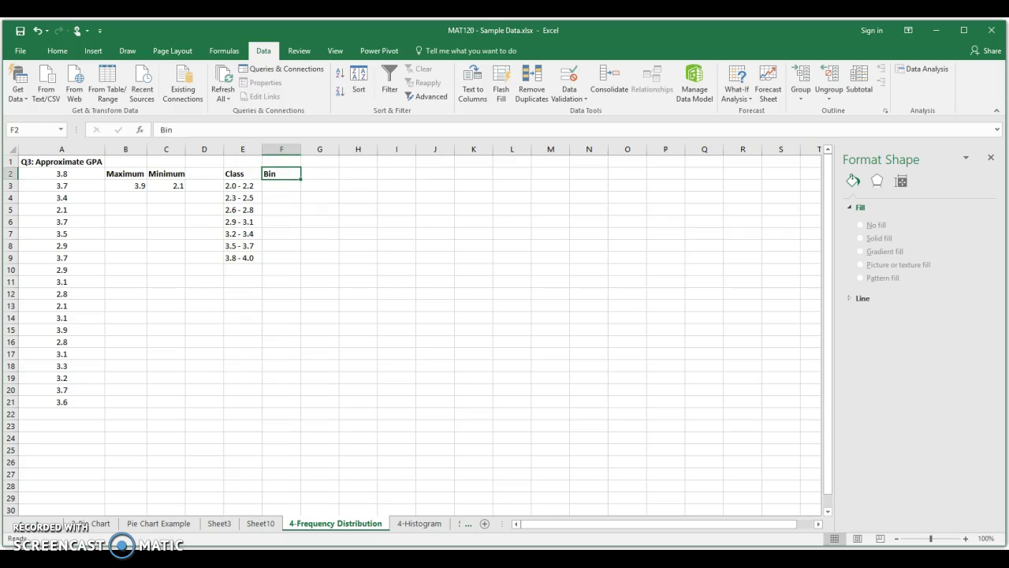
Enter the upper limits of the first two classes as bins, 2.2 in cell F3 and 2.5 in F4.
key(Down)
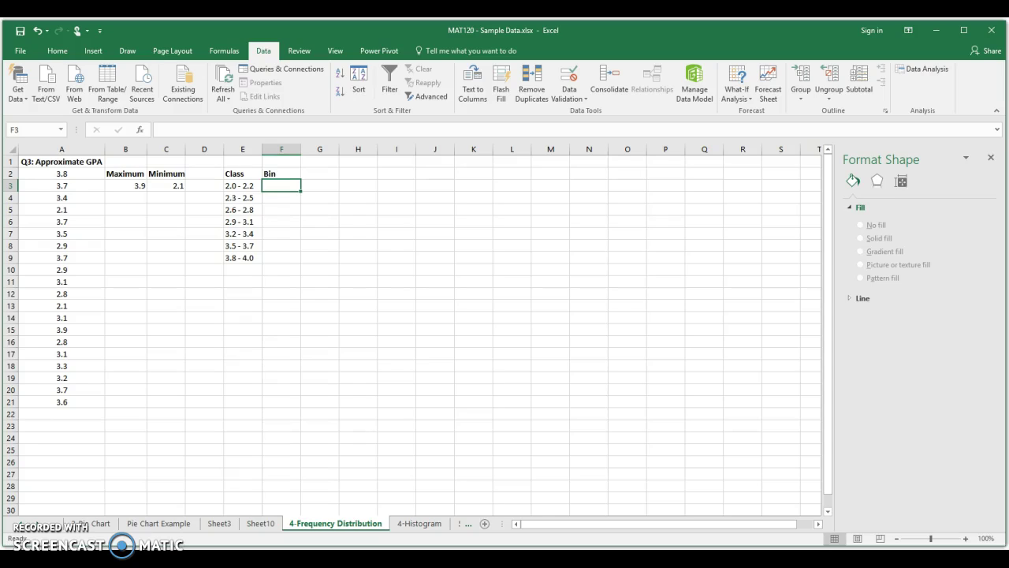
text(2.2)
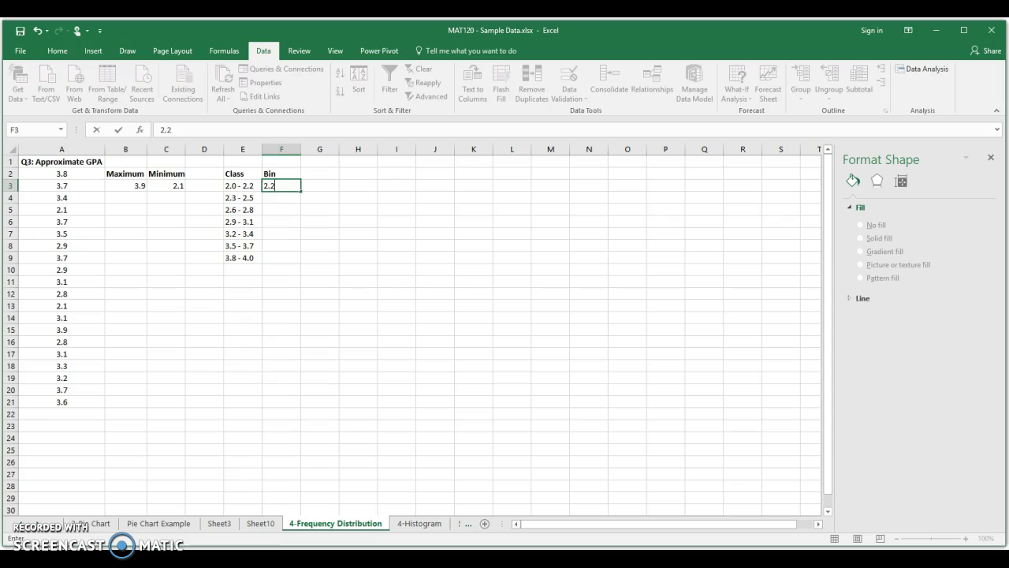
key(Return)
key(Up)
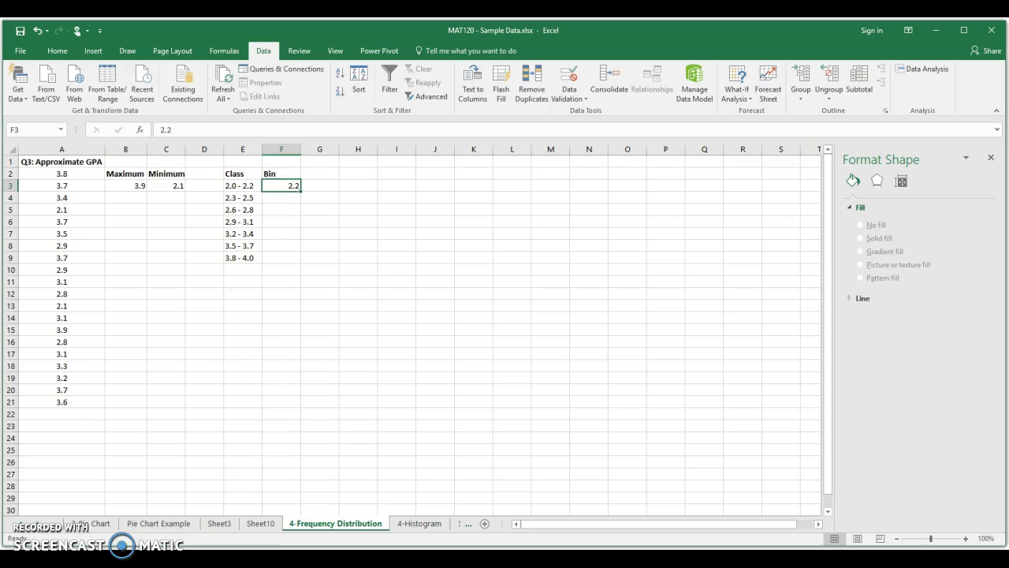
key(Left)
key(Right)
key(Down)
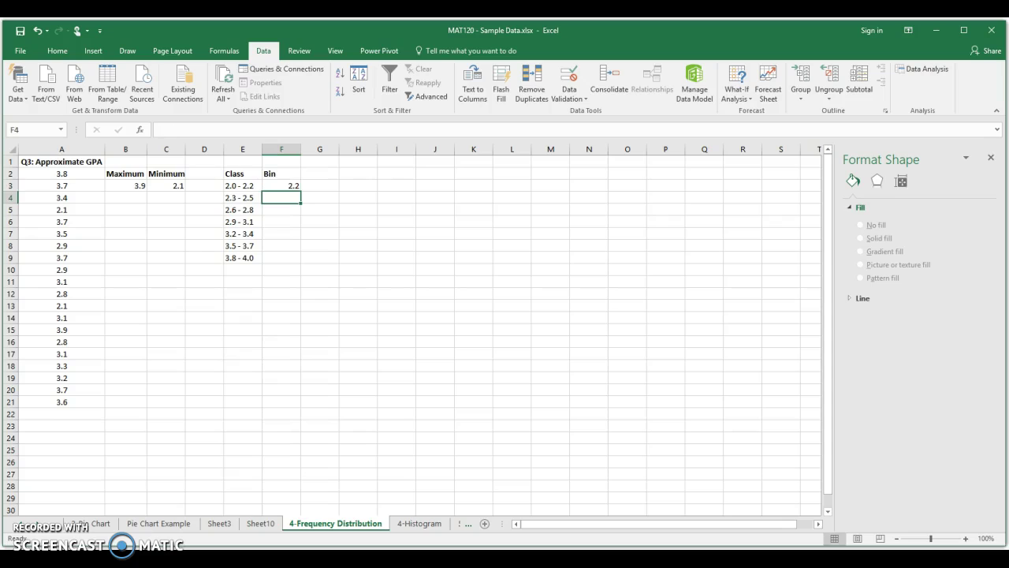
text(2.5)
key(Return)
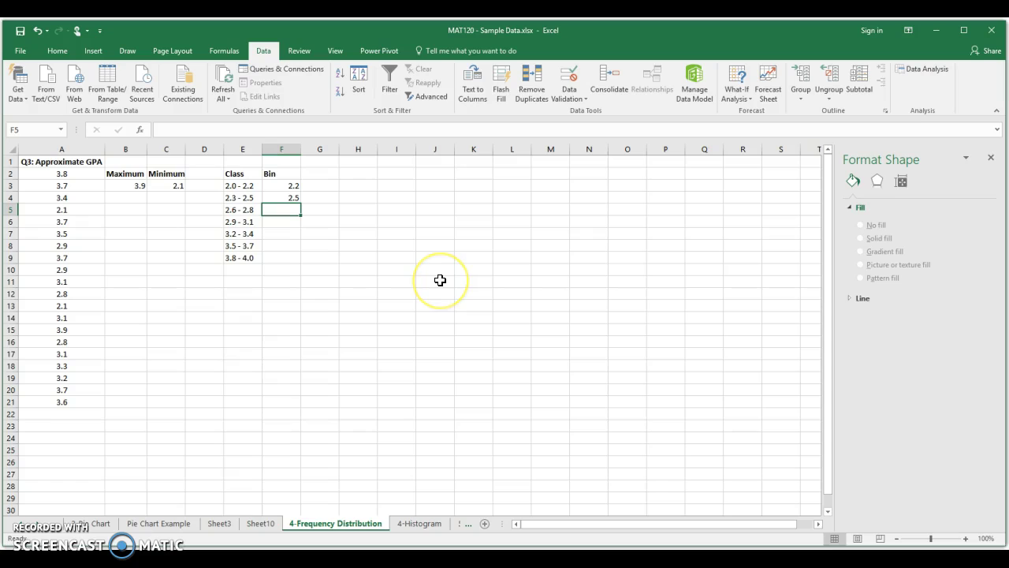
Enter the remaining bin values 2.8, 3.1, 3.4, 3.7 and 4.0 in cells F5 through F9.
text(2.8)
key(Return)
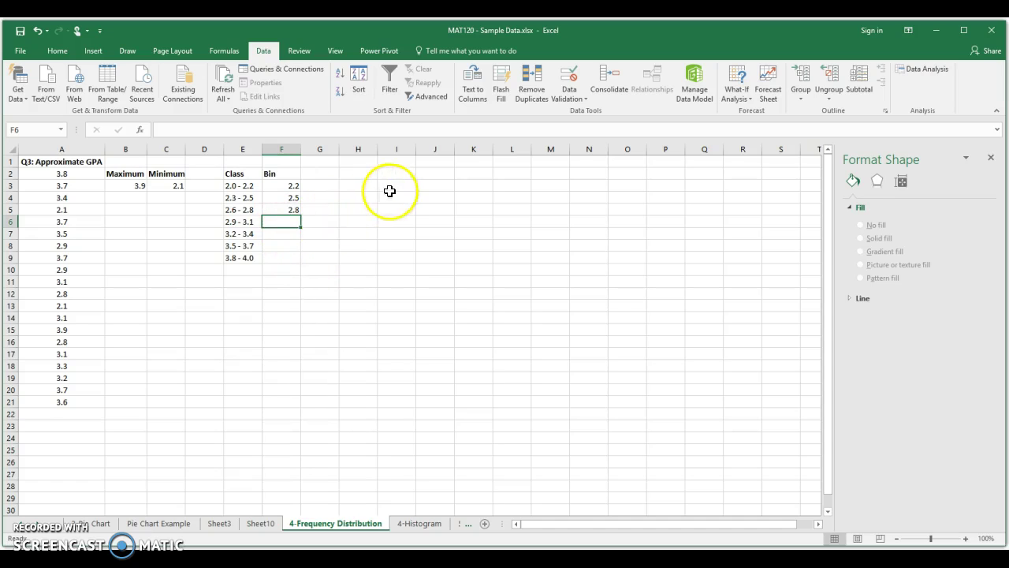
text(3.1)
key(Return)
text(3.4)
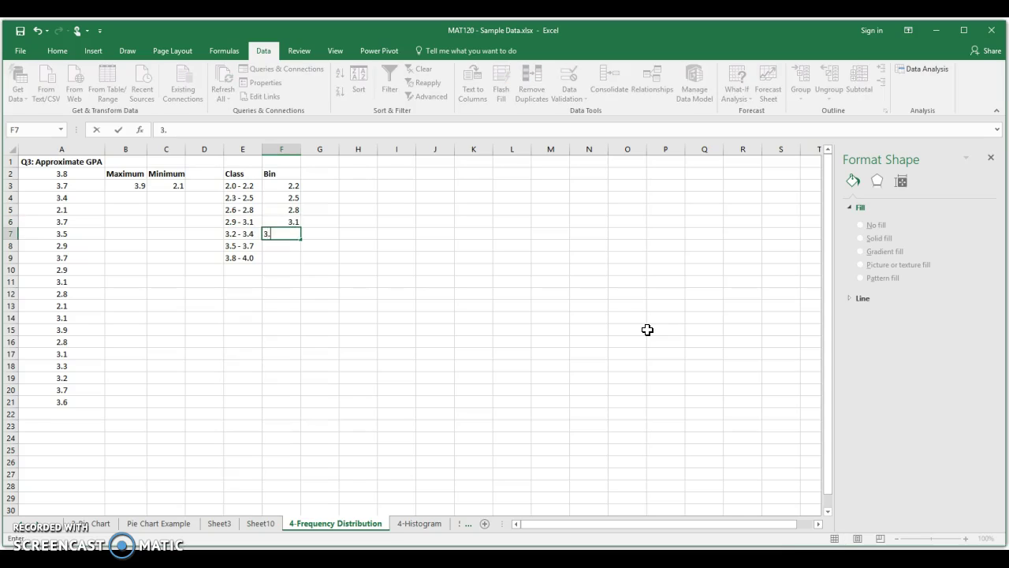
key(Return)
text(3.7)
key(Return)
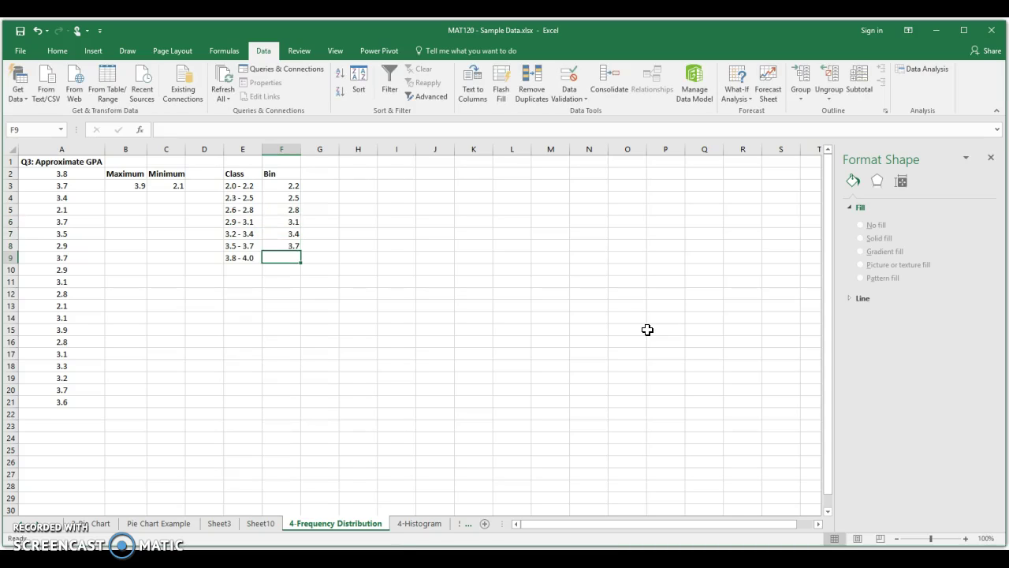
text(4.0)
key(Return)
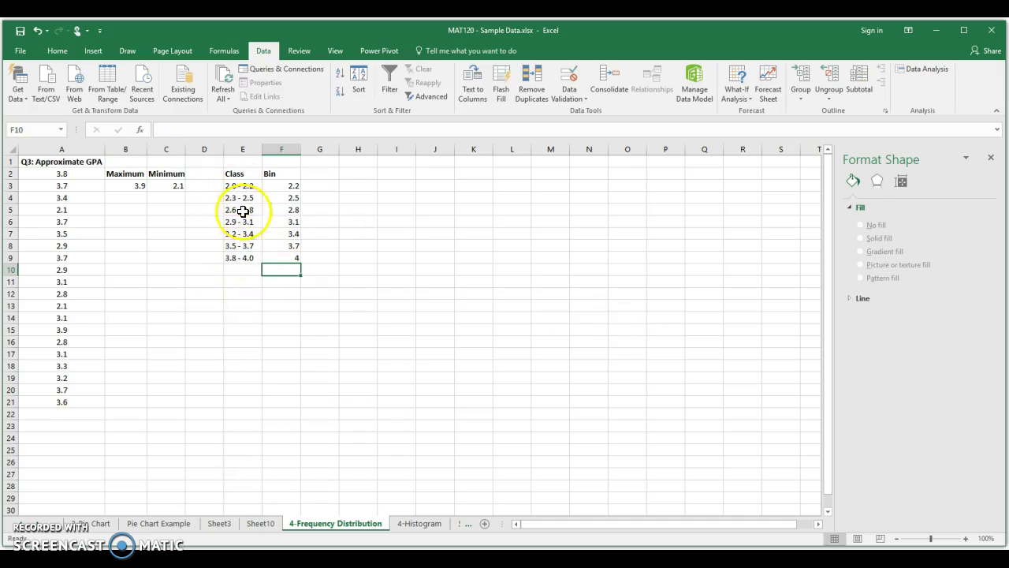
click(288, 175)
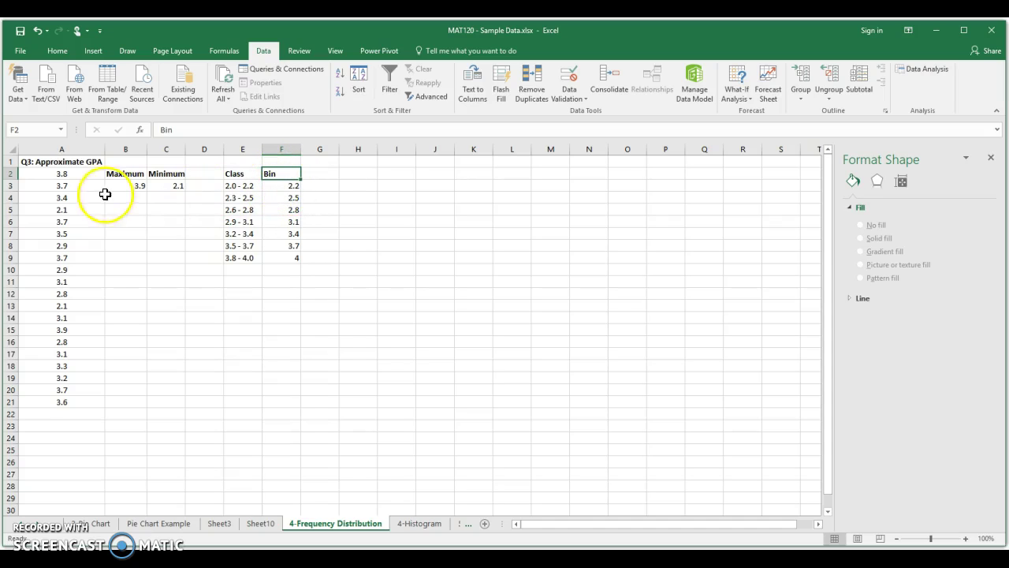
mouse_move(63, 173)
mouse_down()
mouse_move(84, 352)
mouse_move(74, 401)
mouse_up()
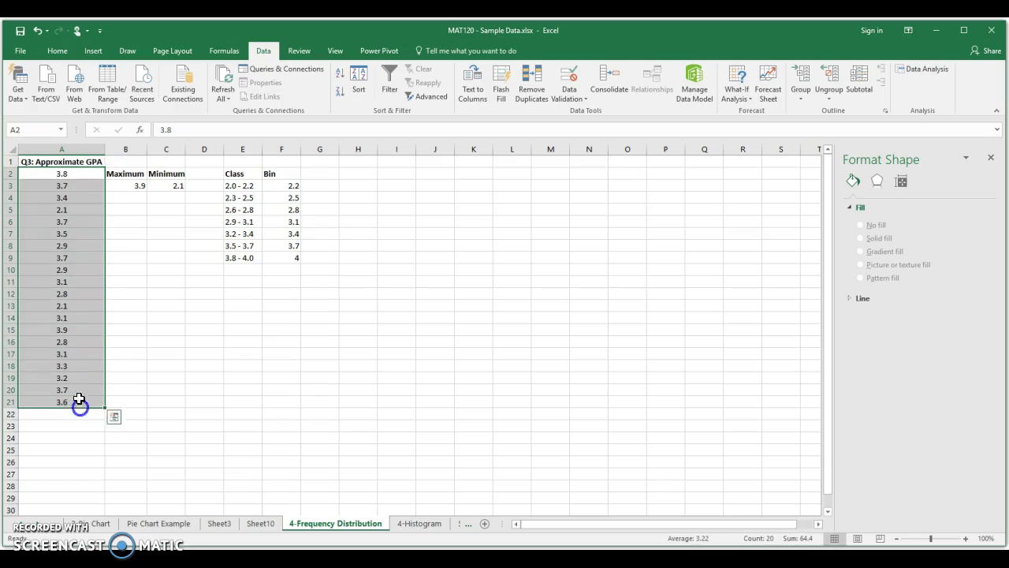
click(285, 185)
click(241, 173)
click(281, 172)
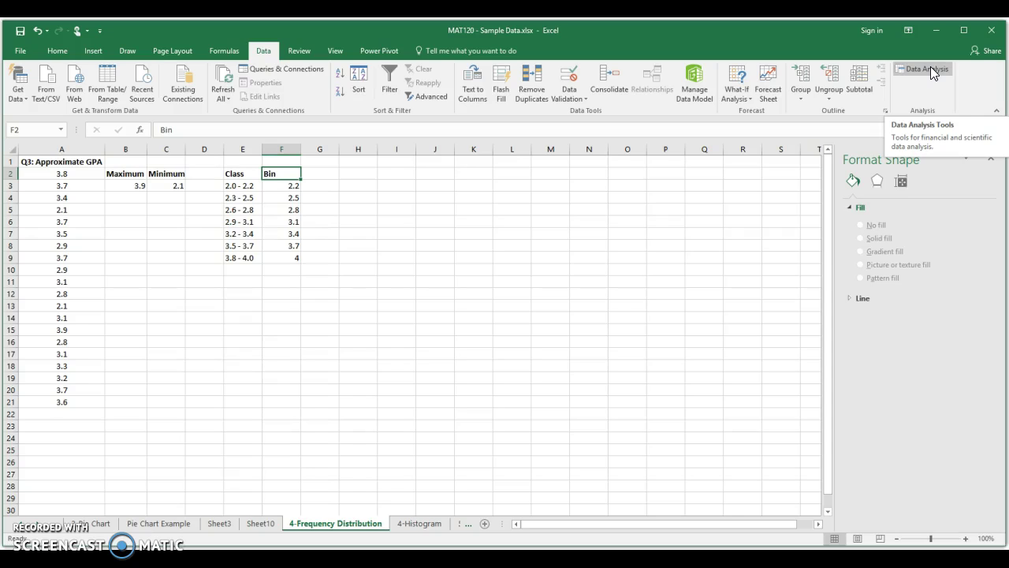
Make sure the Analysis ToolPak is enabled among the Excel add-ins, then return to the sheet at cell H9.
click(25, 51)
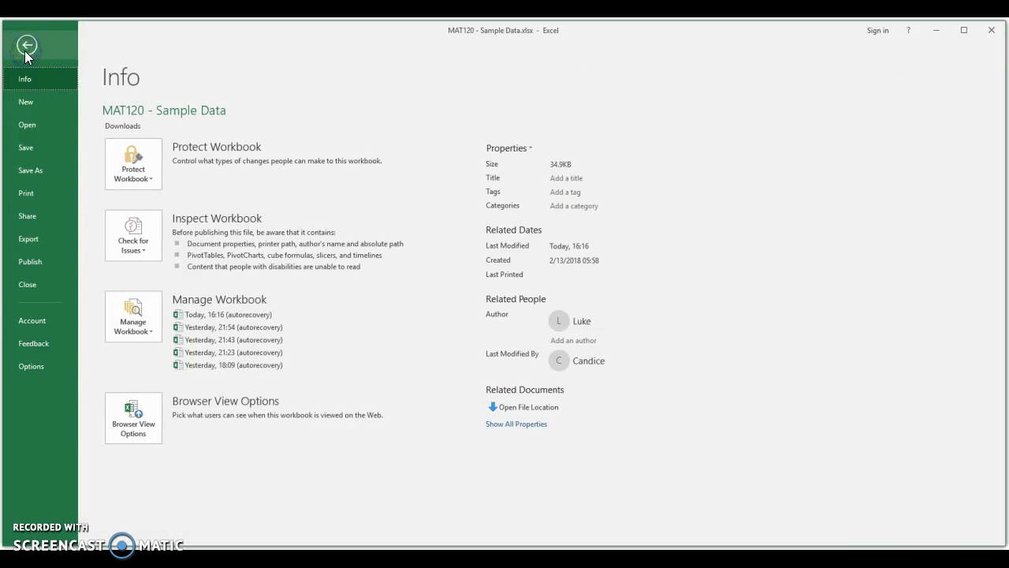
click(32, 365)
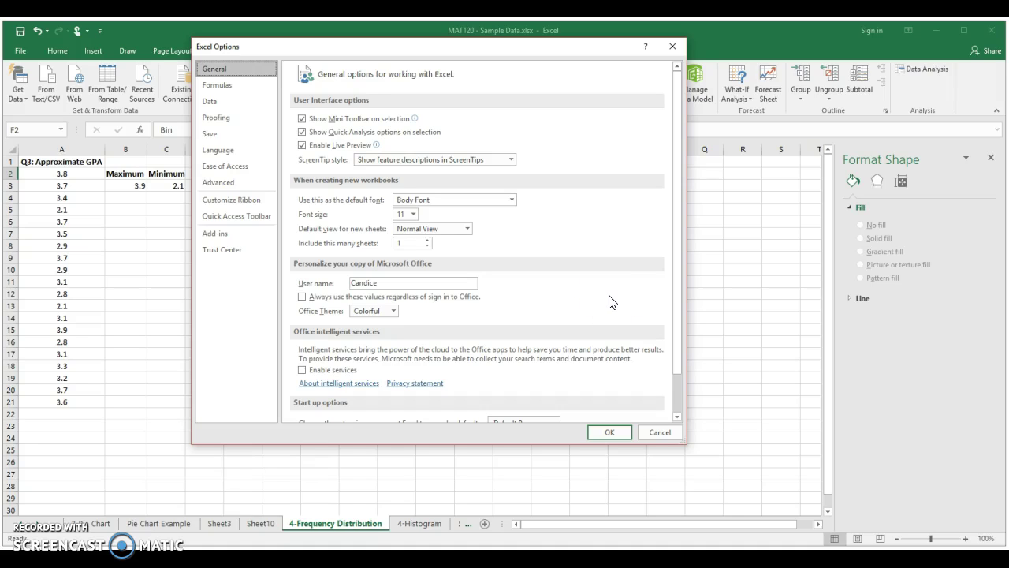
click(228, 238)
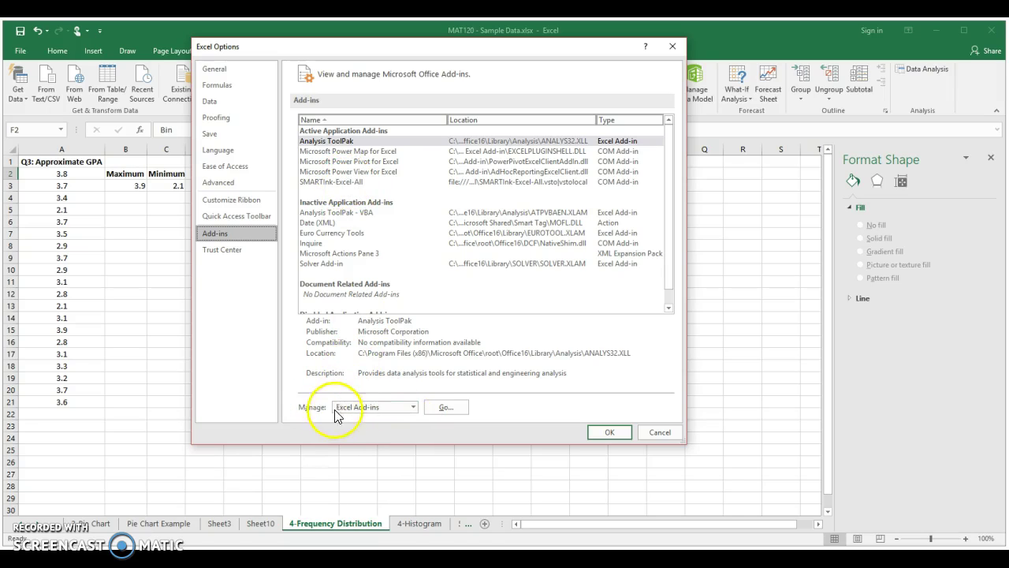
click(445, 408)
click(315, 241)
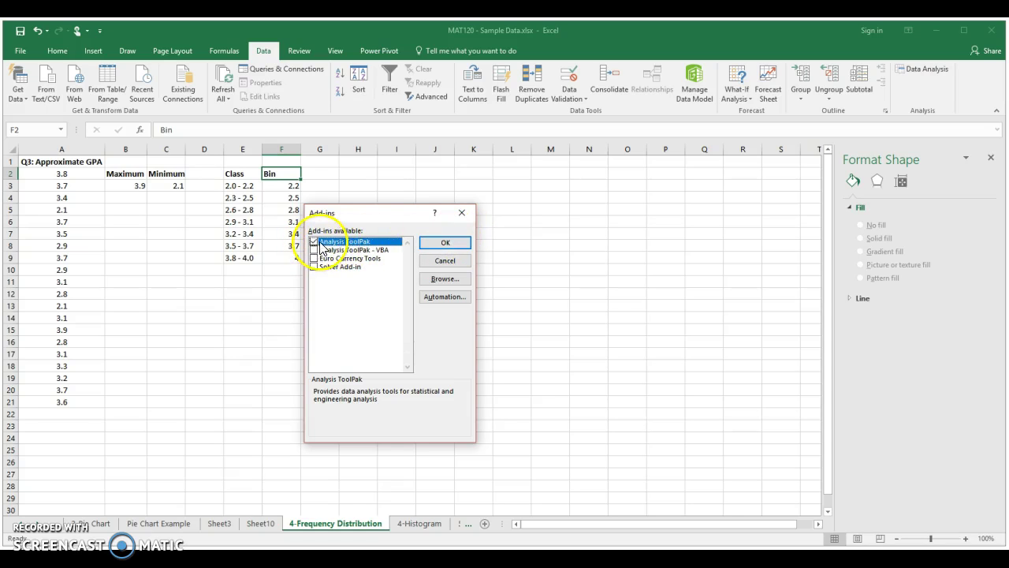
click(465, 242)
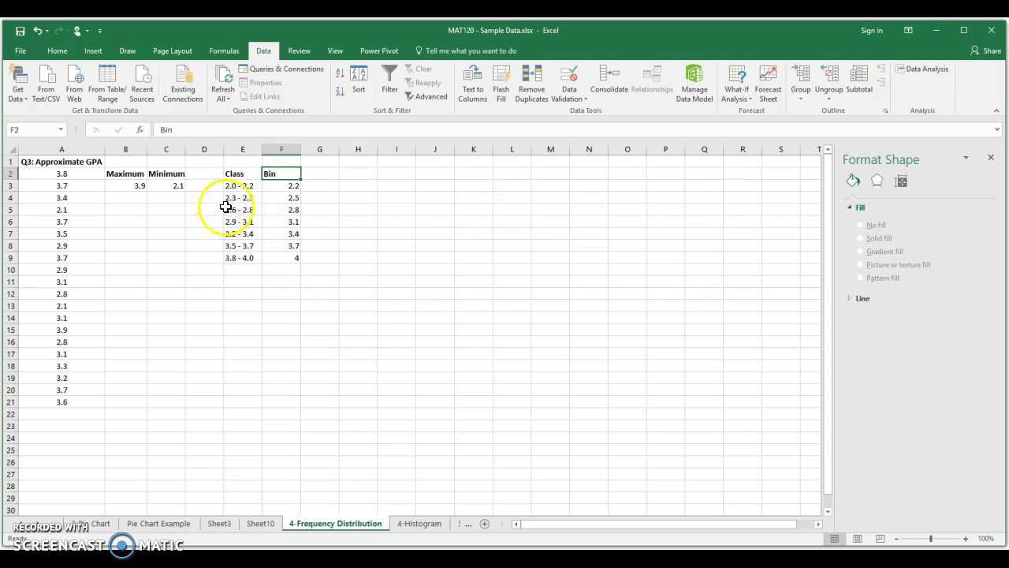
click(363, 254)
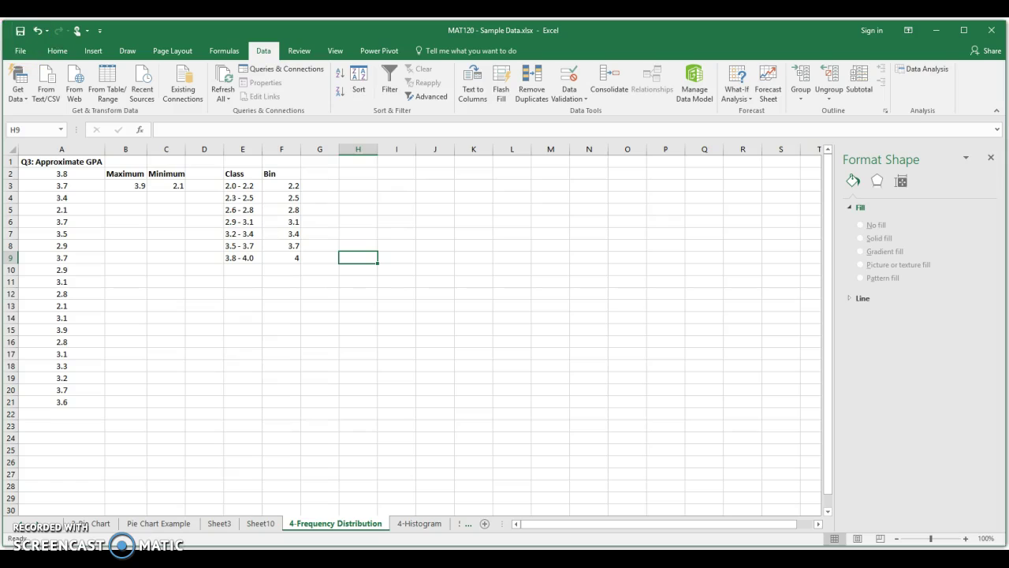
Start the Histogram tool from the Data Analysis tools and move its dialog clear of the class and bin columns.
click(434, 234)
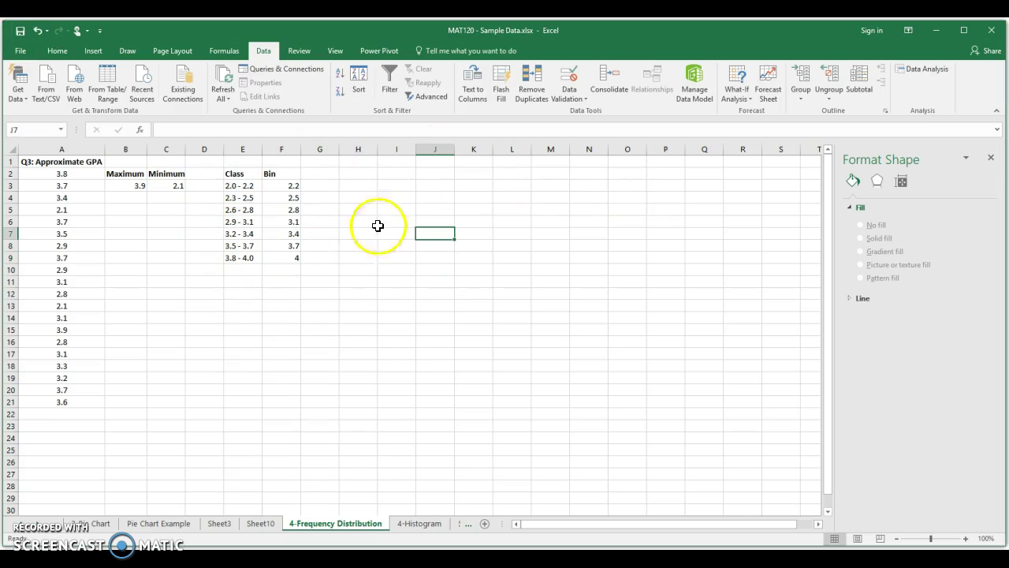
click(927, 69)
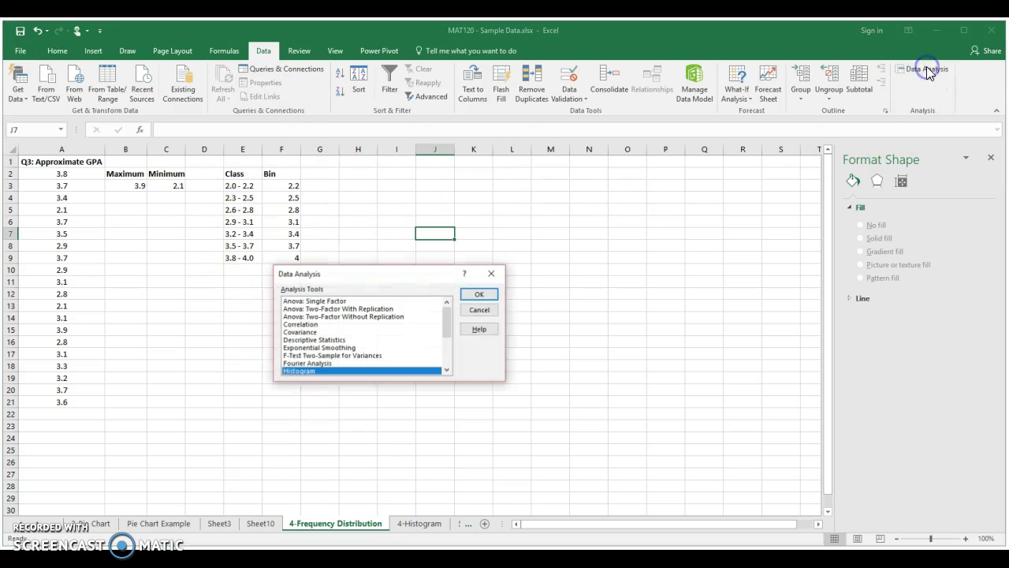
mouse_move(446, 322)
mouse_down()
mouse_move(447, 365)
mouse_move(447, 329)
mouse_up()
click(300, 355)
click(400, 347)
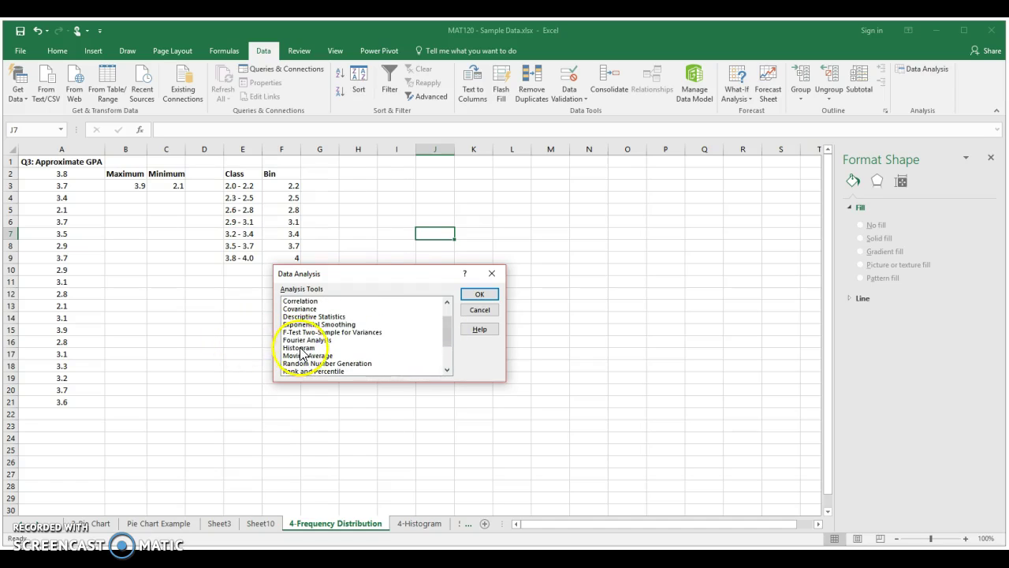
mouse_move(448, 339)
mouse_down()
mouse_move(446, 326)
mouse_move(451, 367)
mouse_move(455, 322)
mouse_up()
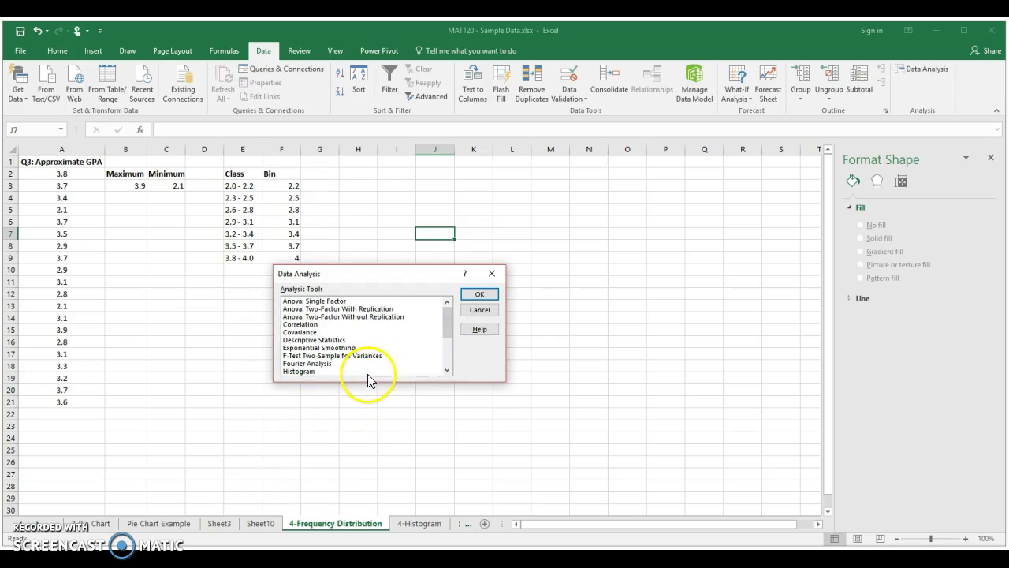
click(300, 370)
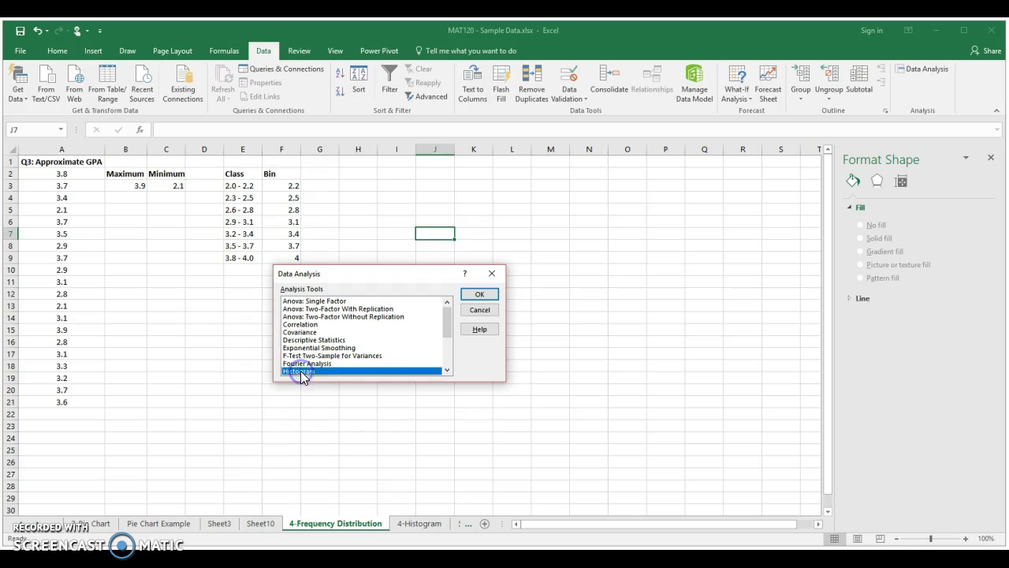
click(480, 294)
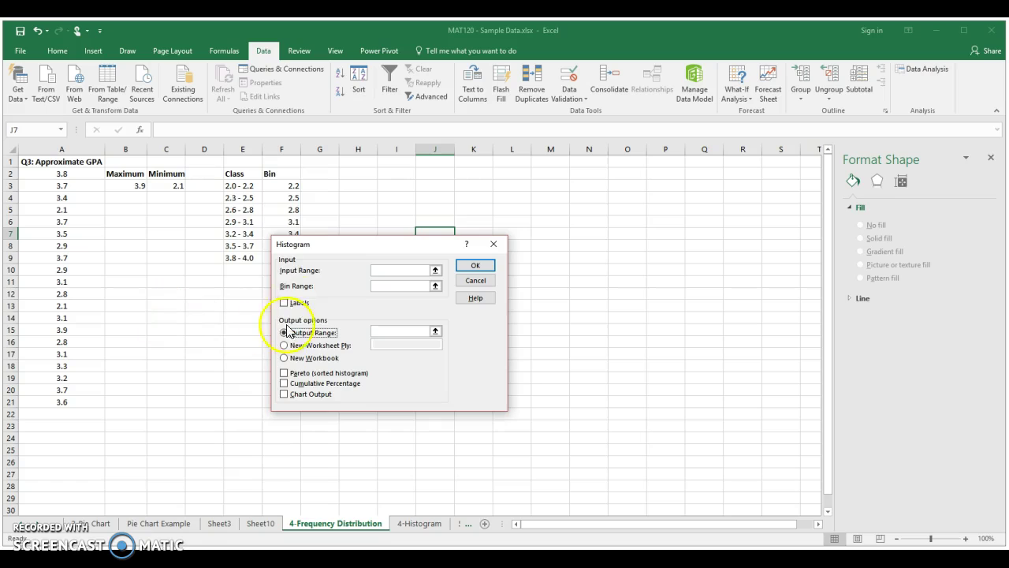
drag(315, 244, 533, 168)
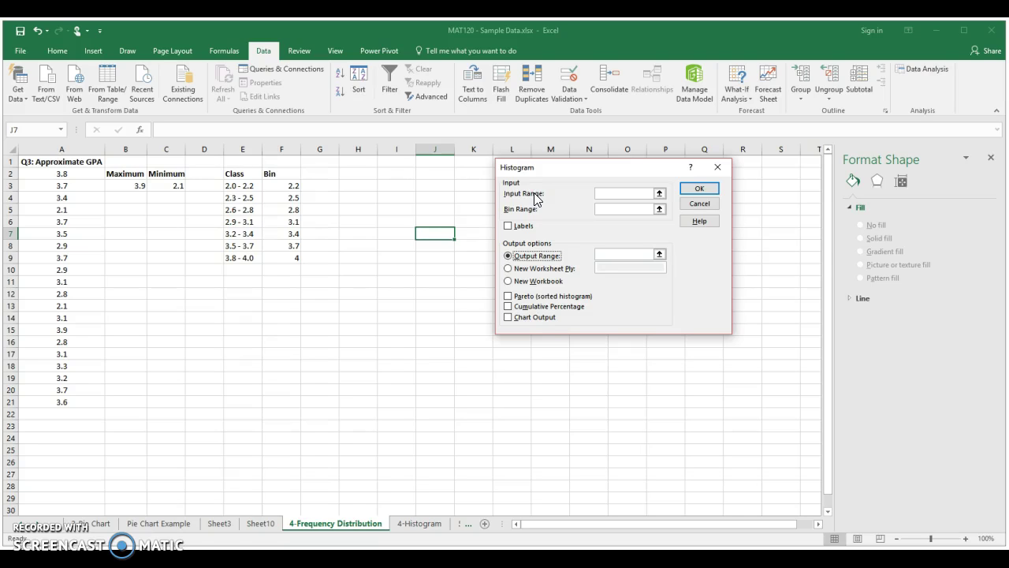
Set the histogram's input range to the GPA values in cells A2 through A21.
click(620, 193)
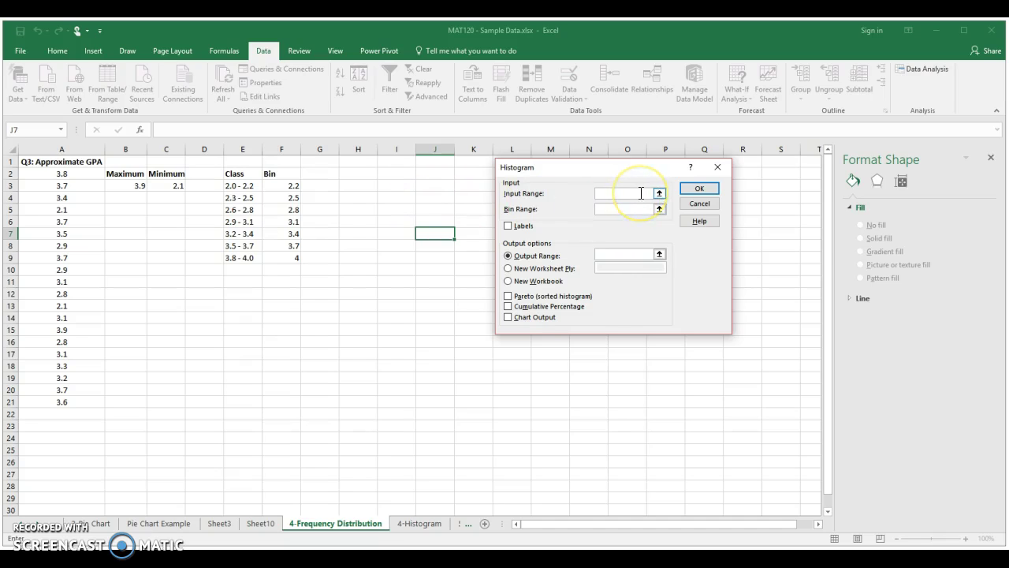
drag(71, 173, 86, 401)
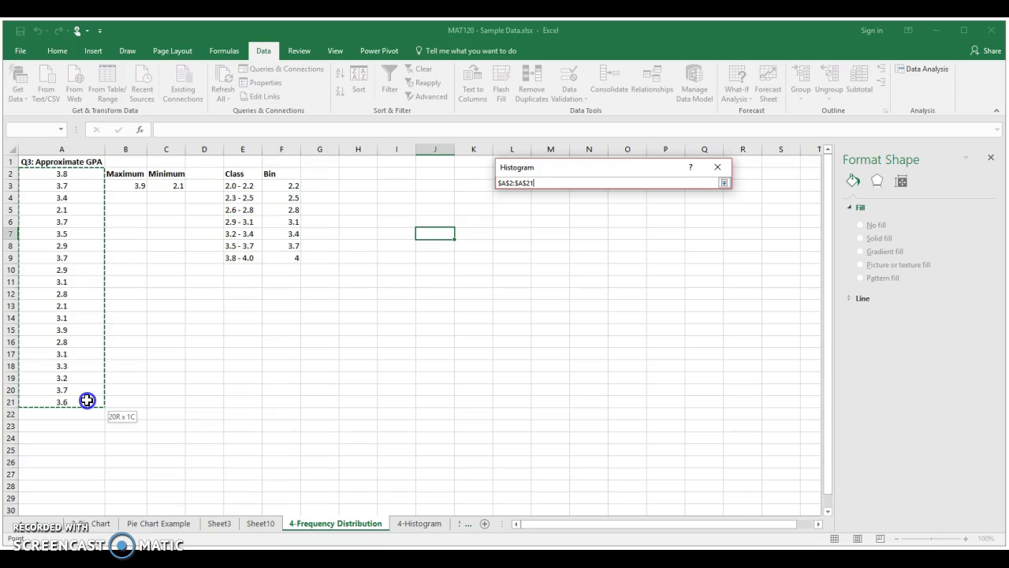
drag(87, 401, 86, 400)
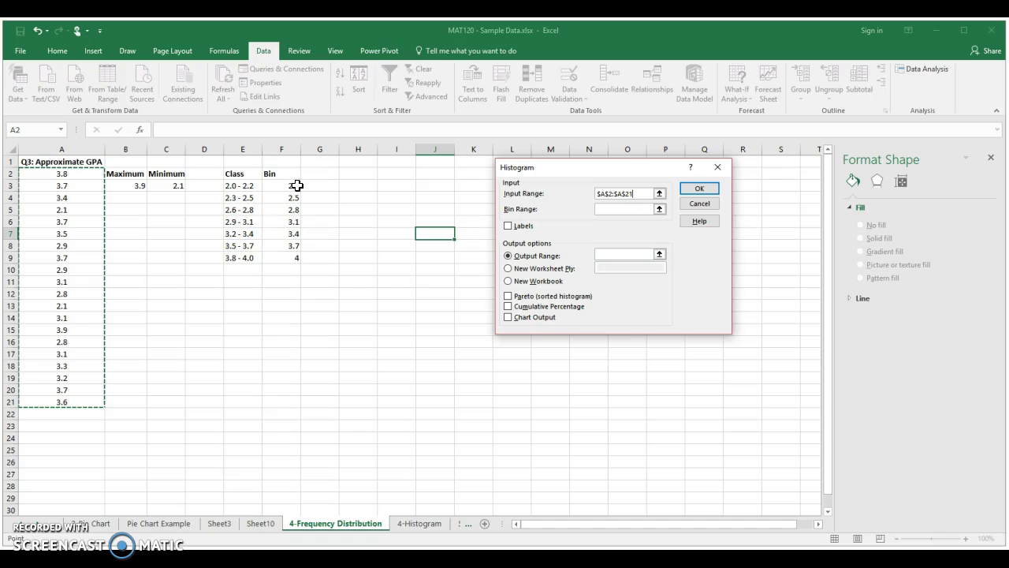
Set the histogram's bin range to cells F3 through F9 and enable chart output.
click(633, 207)
drag(288, 189, 291, 262)
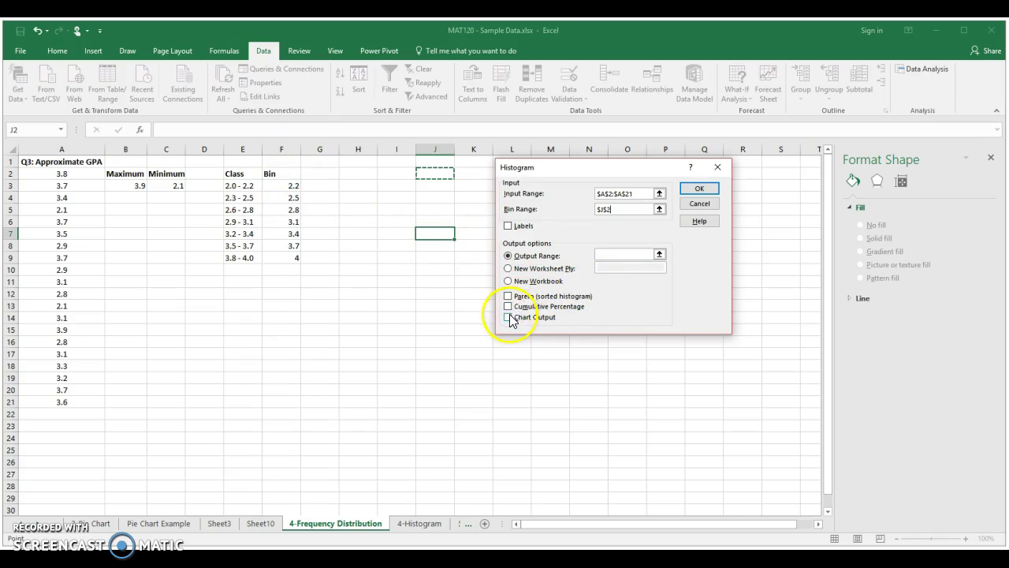
click(705, 186)
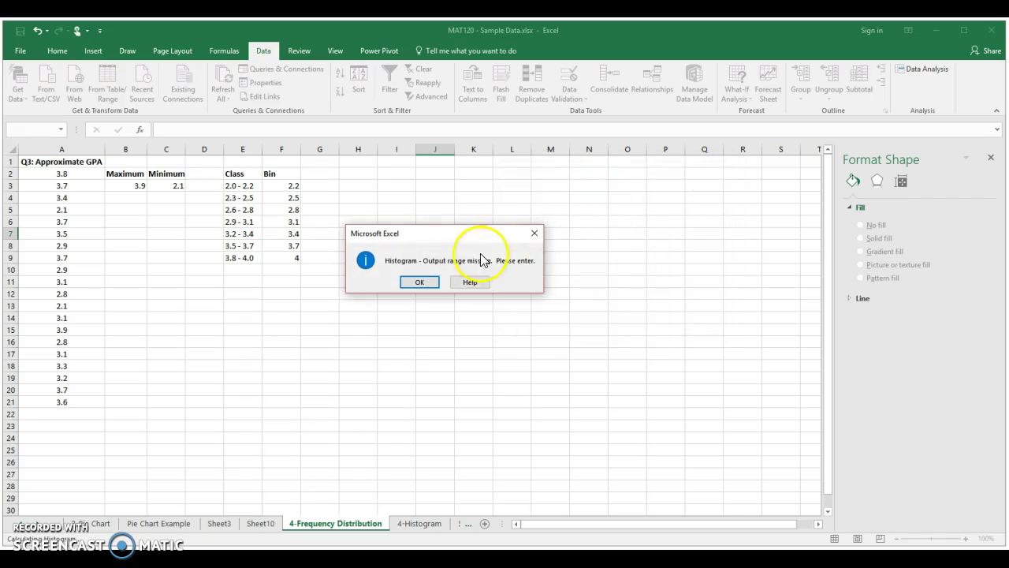
click(429, 283)
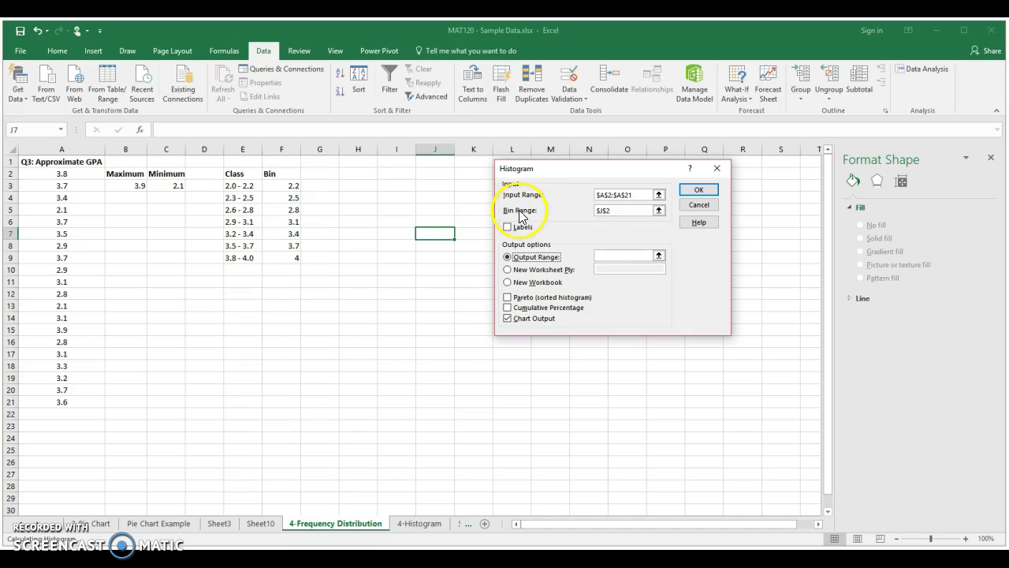
double_click(576, 210)
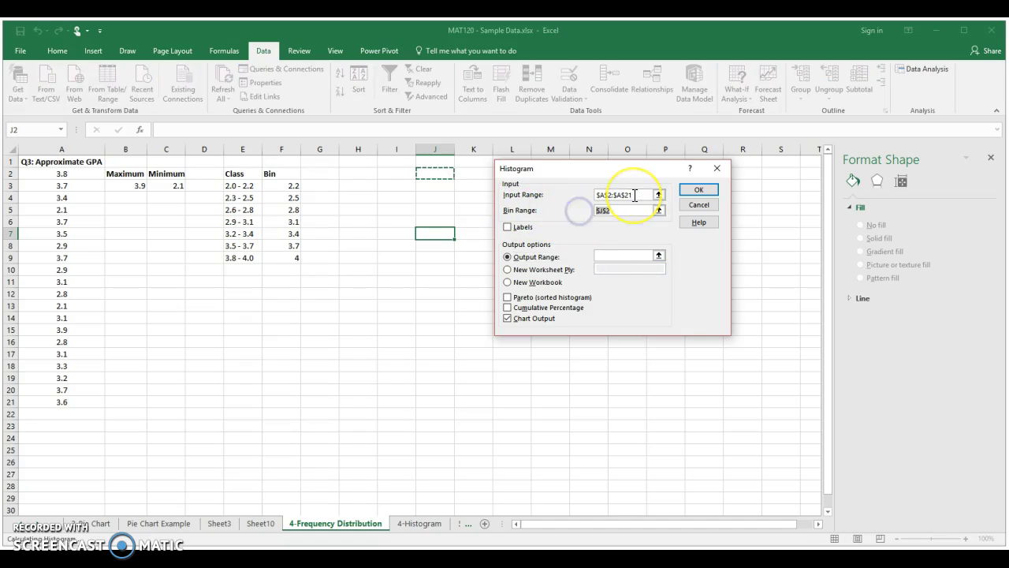
click(609, 209)
drag(292, 187, 292, 261)
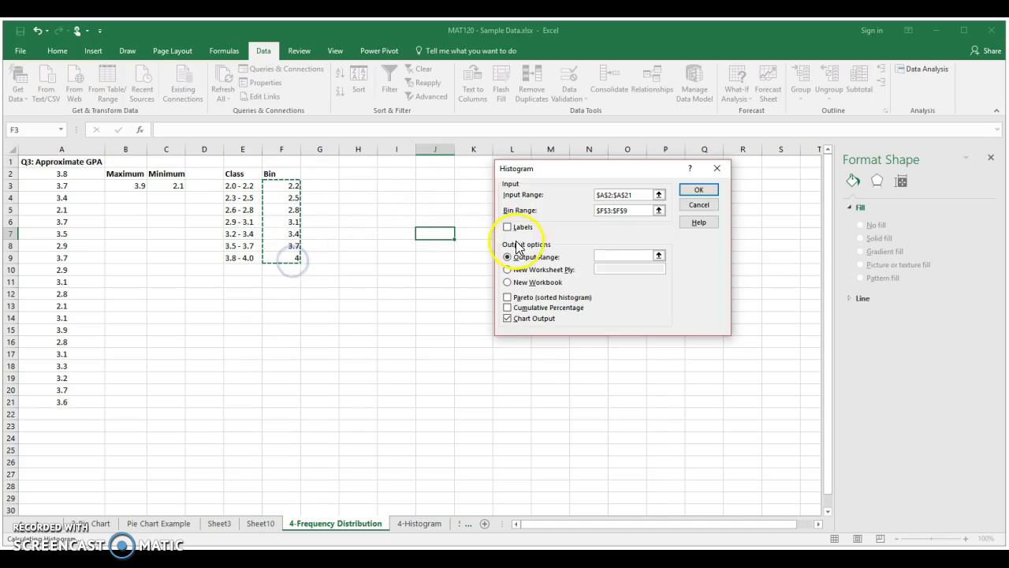
Set the output range to cell J2 and generate the frequency table and histogram chart.
click(614, 254)
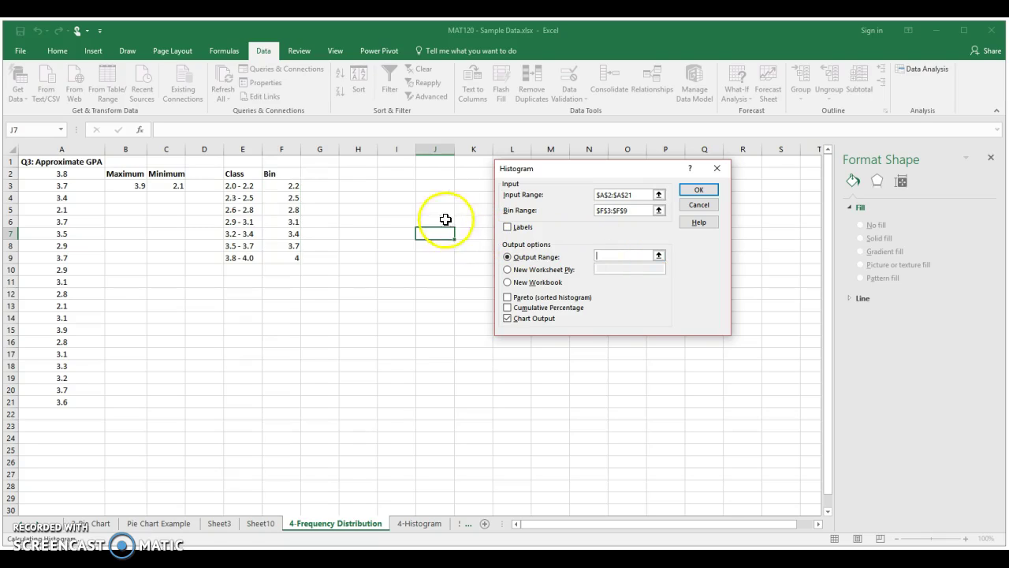
click(432, 173)
click(436, 238)
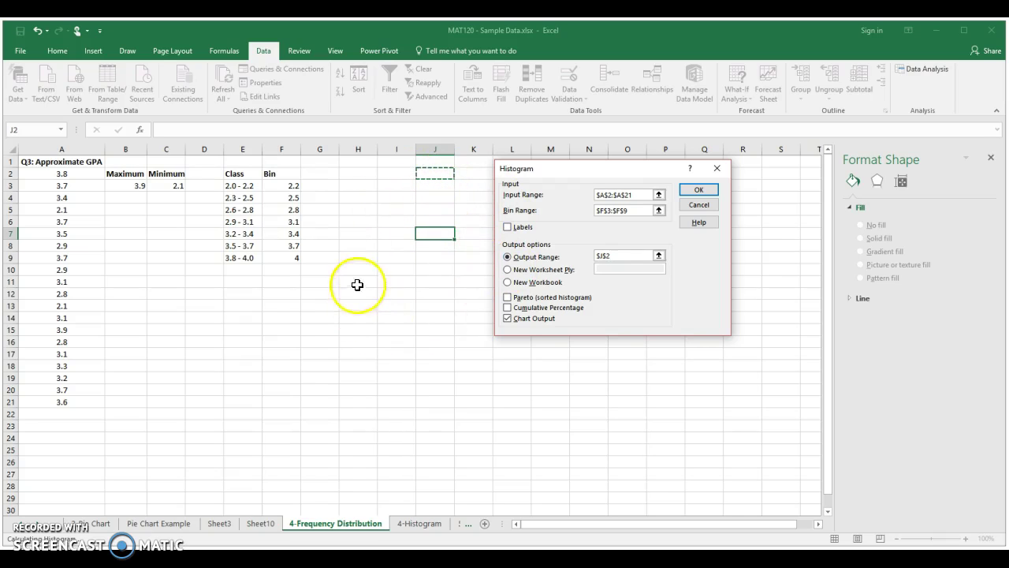
click(711, 193)
click(434, 312)
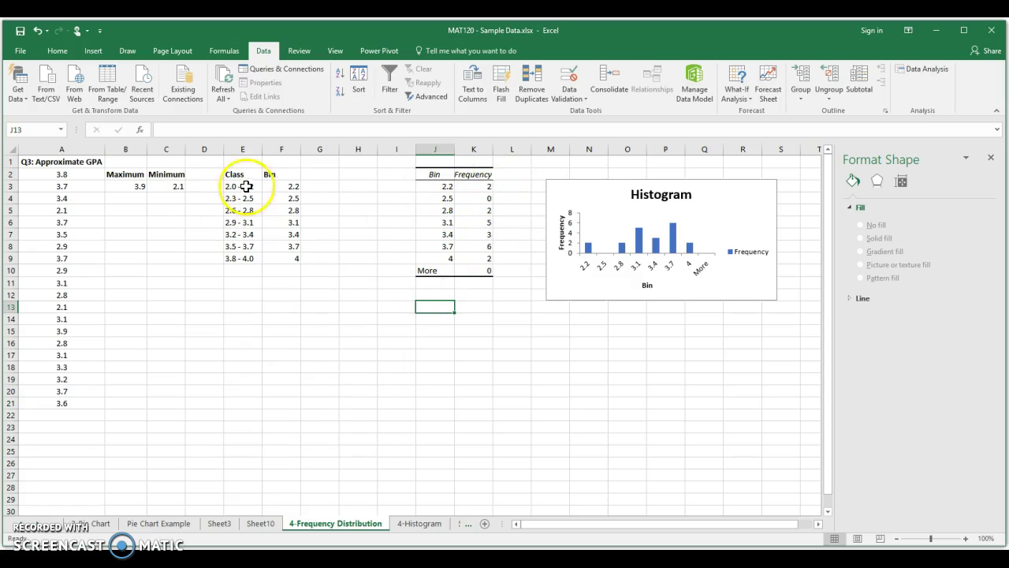
Copy the Class column, cells E2 through E9, to a new table starting at cell E13.
drag(239, 174, 245, 255)
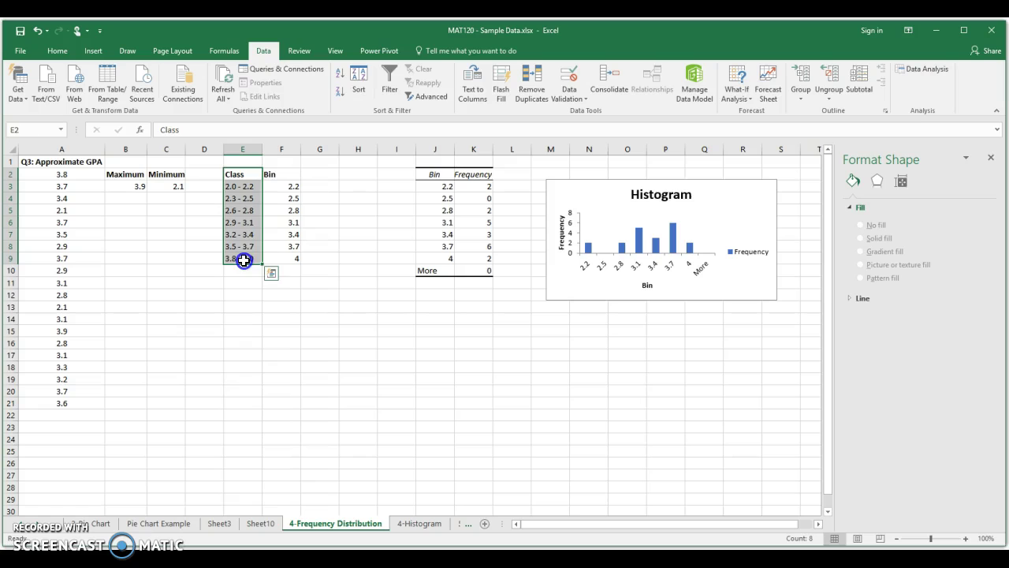
key(ctrl+c)
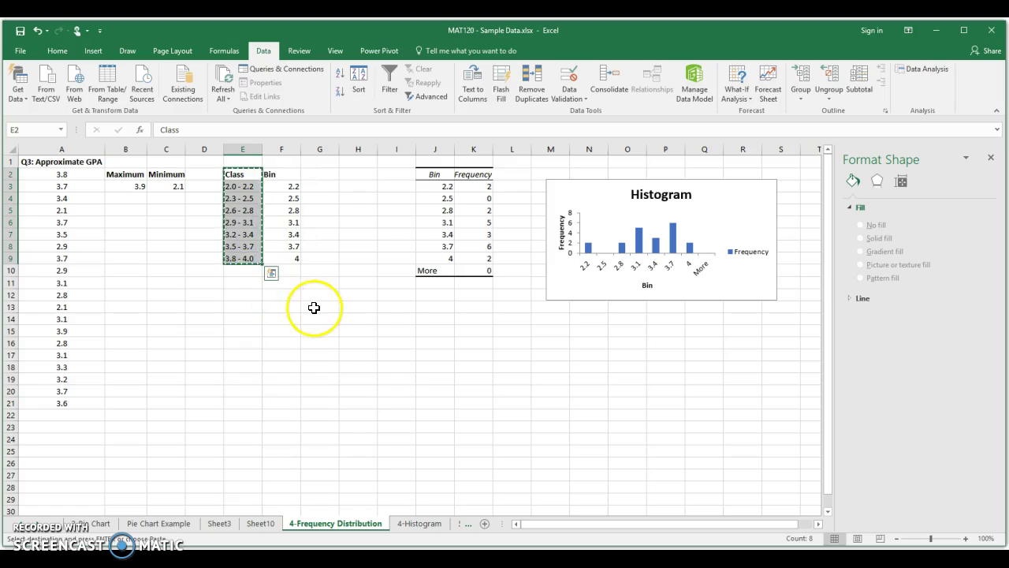
click(317, 306)
click(242, 306)
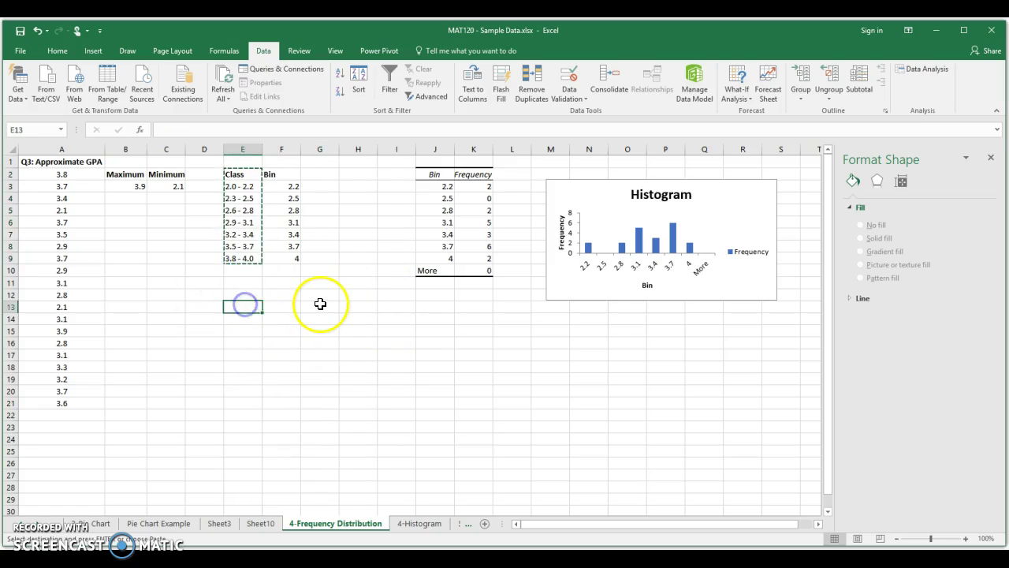
key(ctrl+v)
click(360, 319)
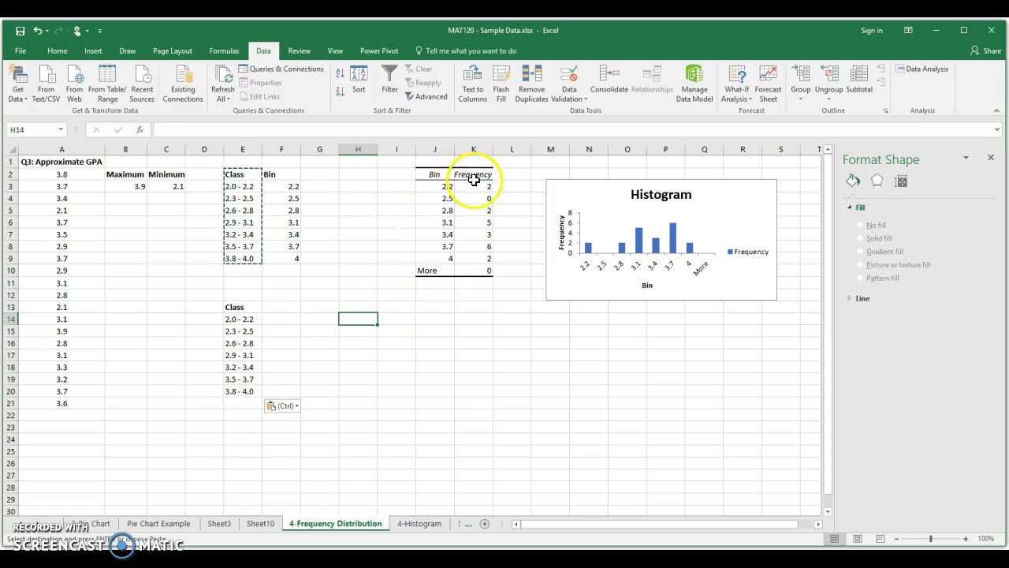
Copy the Frequency column, cells K2 through K9, beside the copied classes starting at cell F13.
drag(478, 174, 480, 255)
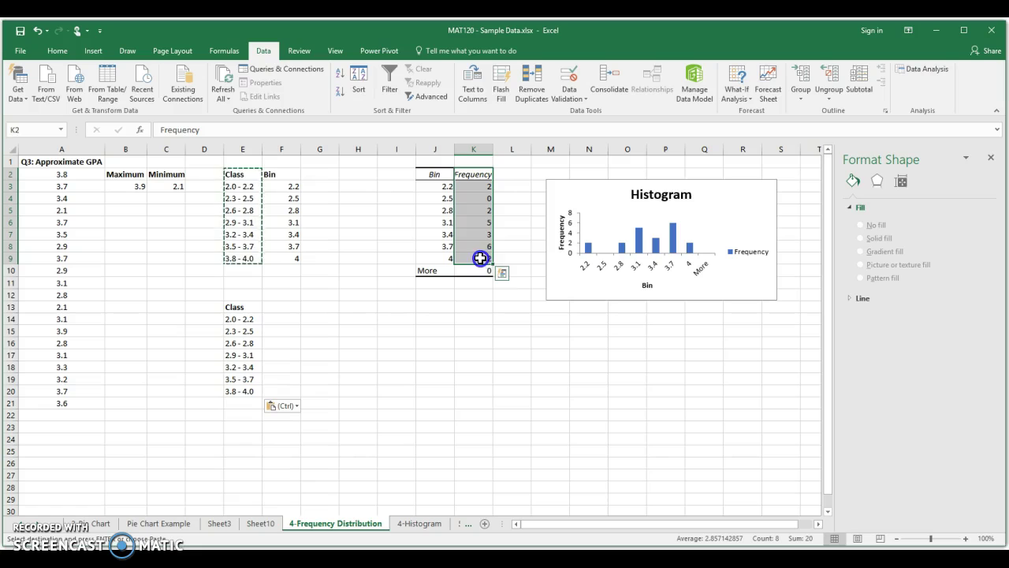
key(ctrl+c)
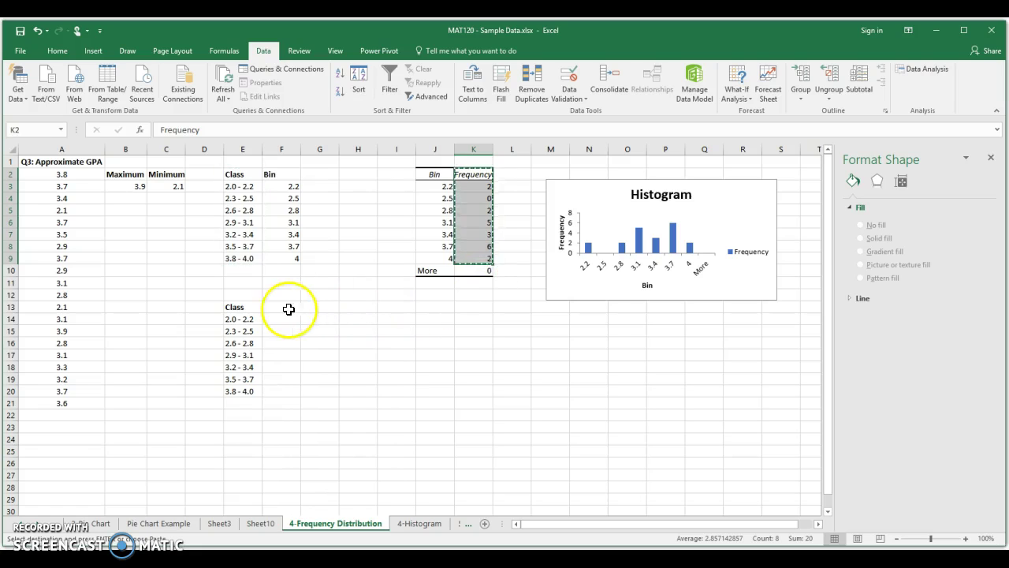
click(286, 308)
key(ctrl+v)
click(396, 298)
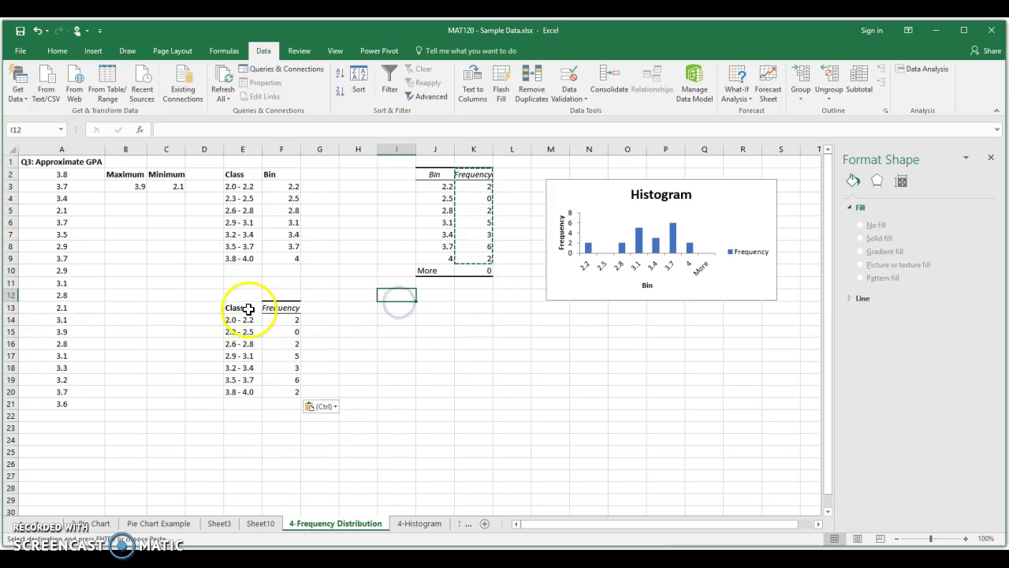
Format the Frequency heading in F13 as bold without italics and remove its cell borders.
drag(259, 310, 272, 310)
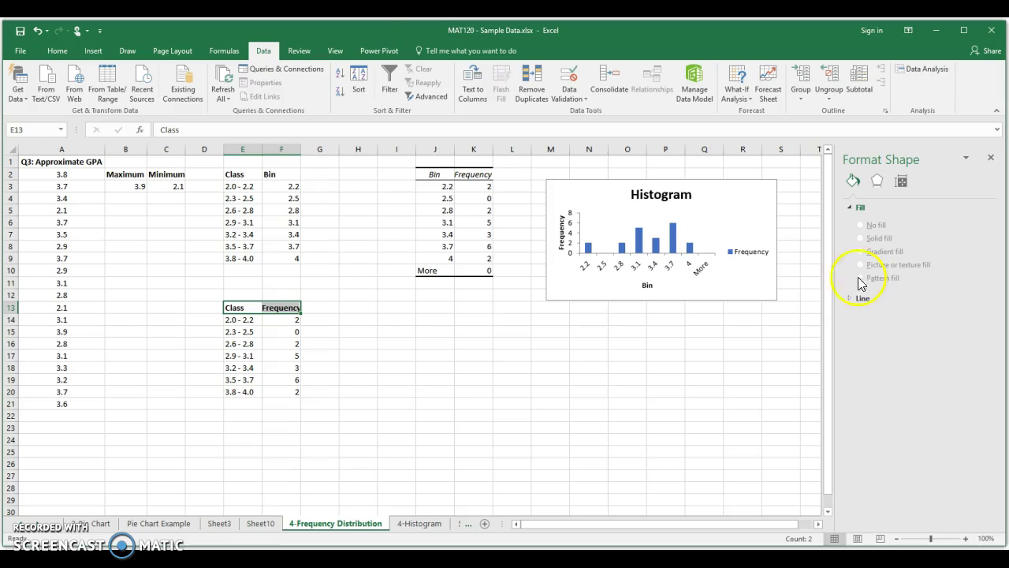
click(337, 293)
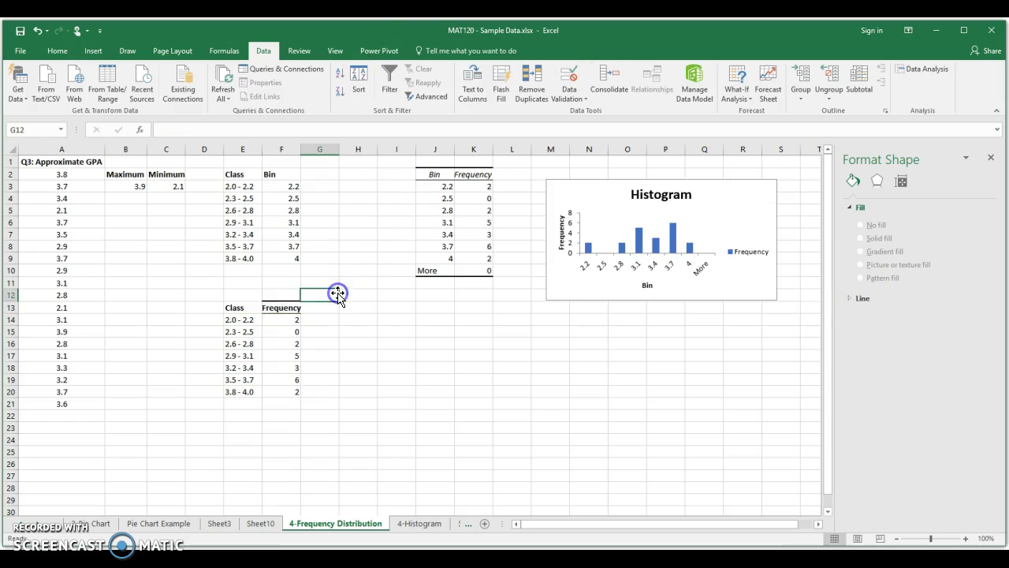
click(278, 307)
click(60, 50)
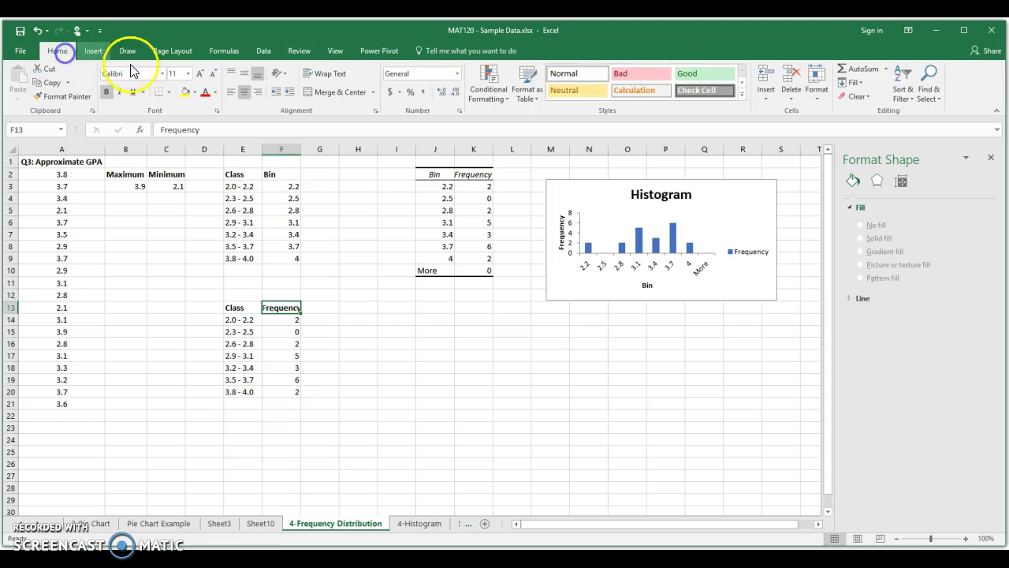
click(171, 93)
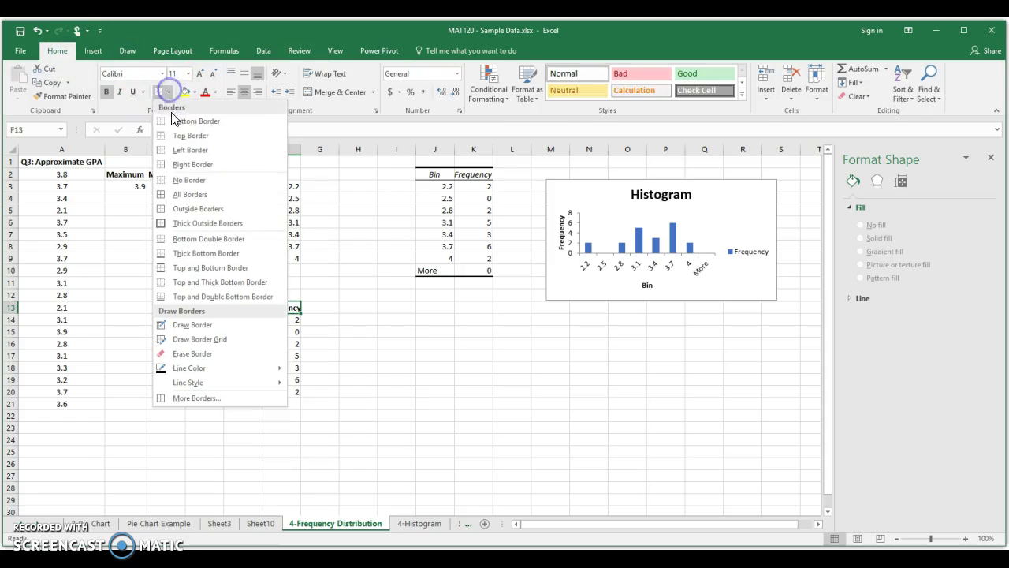
click(173, 180)
click(333, 331)
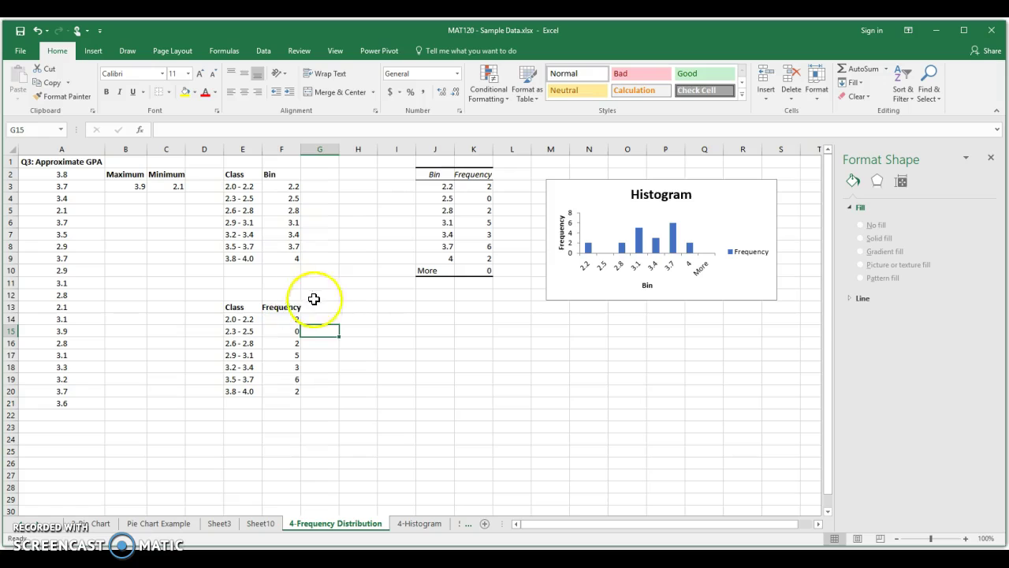
drag(245, 308, 279, 387)
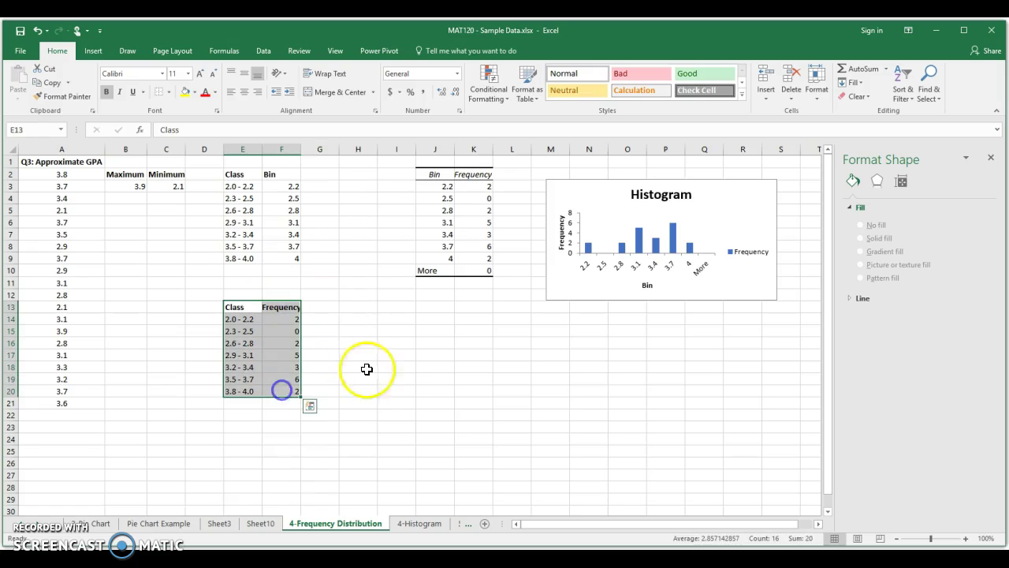
click(426, 355)
drag(240, 306, 279, 391)
click(568, 289)
click(505, 426)
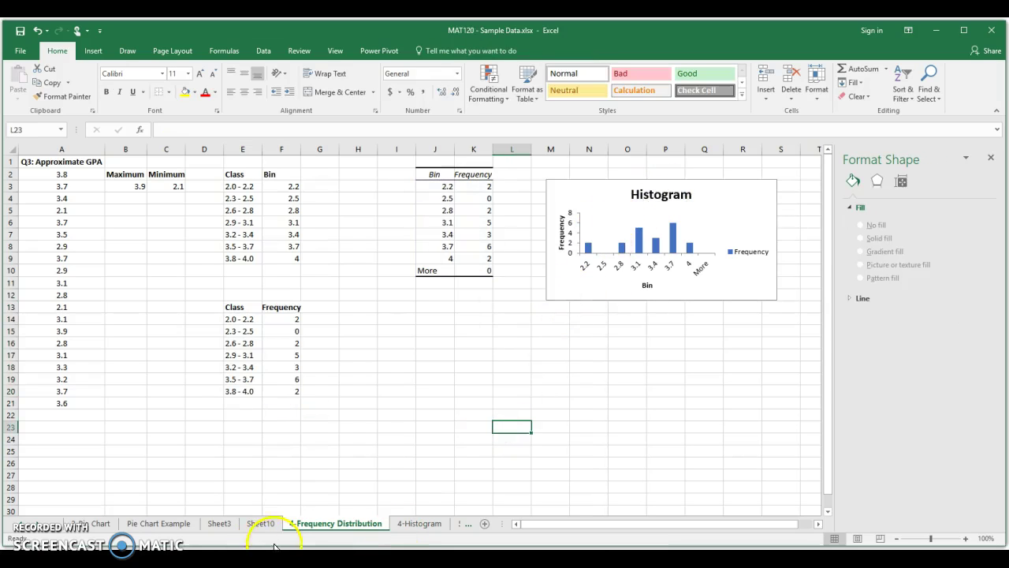